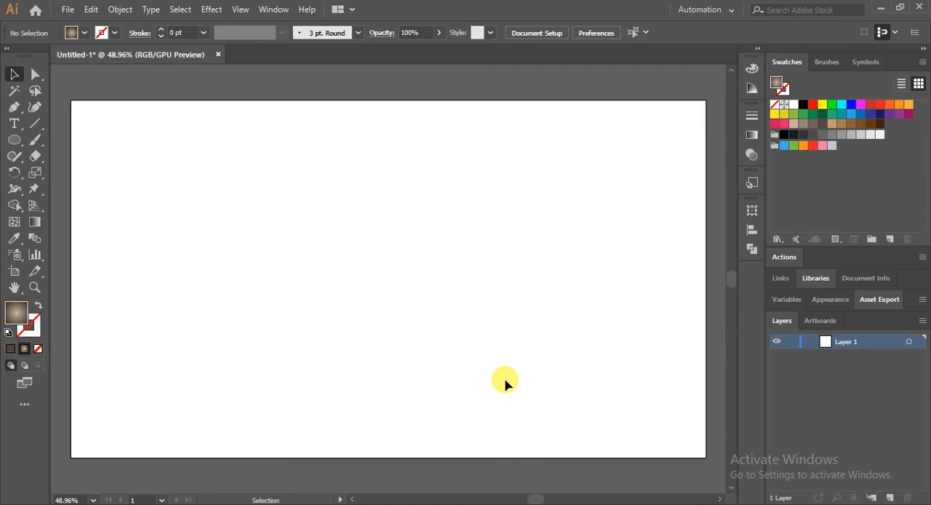
click(120, 10)
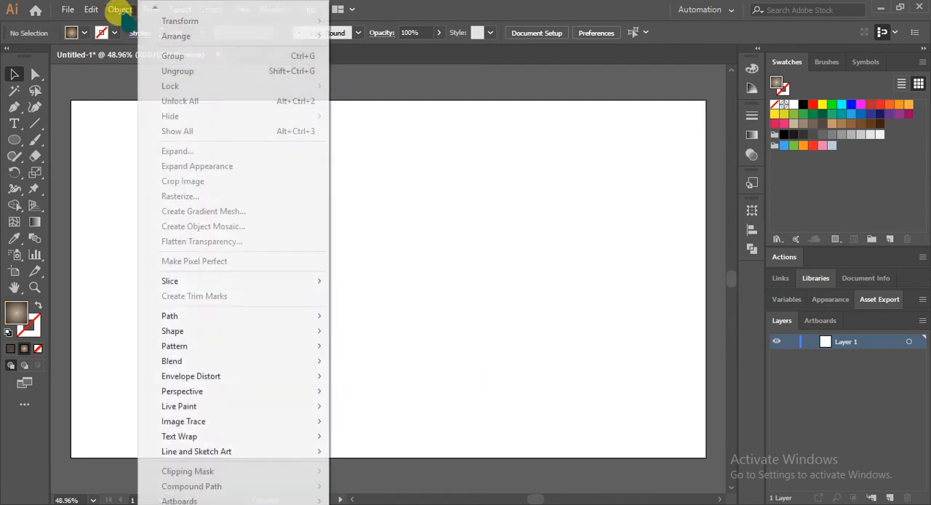
mouse_move(190, 364)
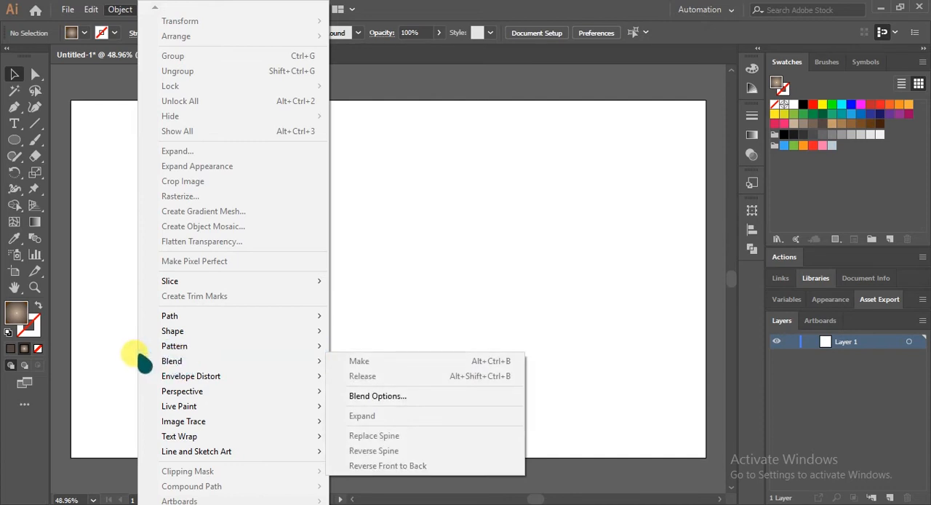
click(116, 357)
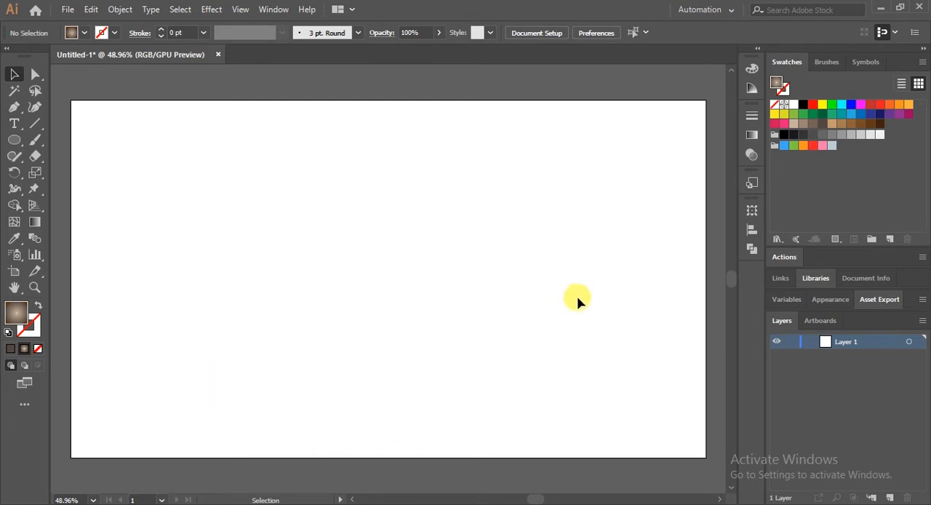
scroll(602, 289, down, 1)
scroll(602, 289, up, 1)
click(212, 8)
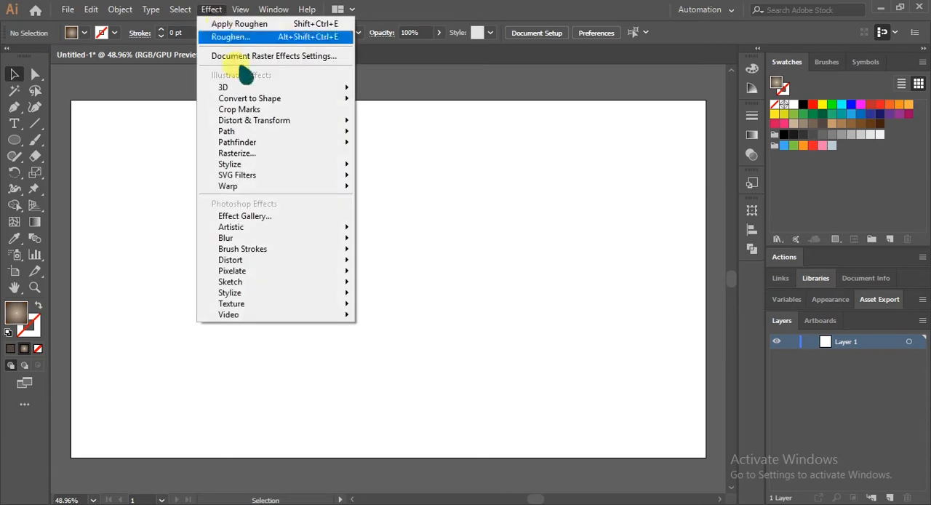
mouse_move(266, 126)
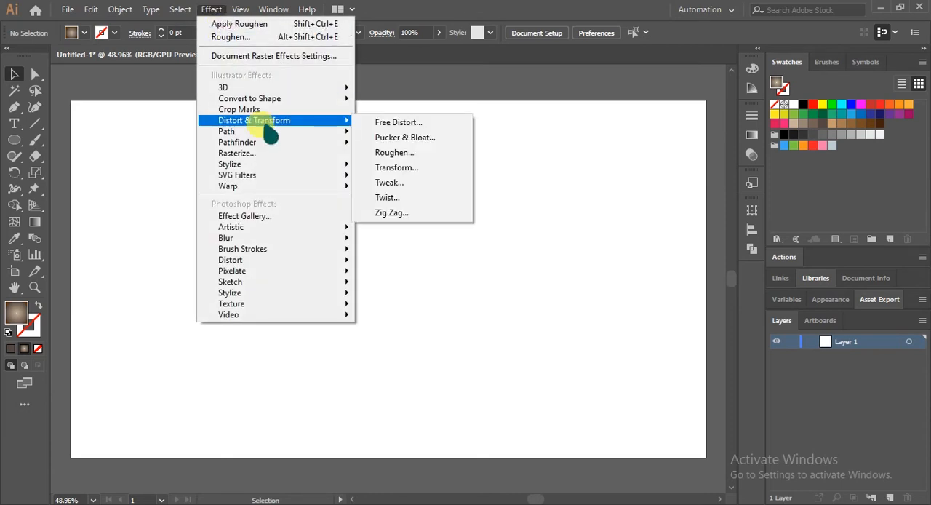
click(86, 116)
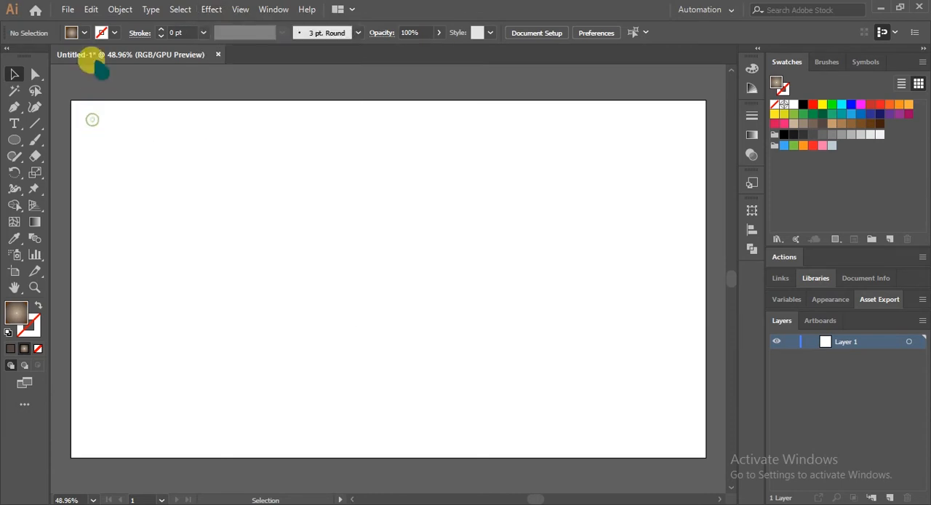
click(120, 9)
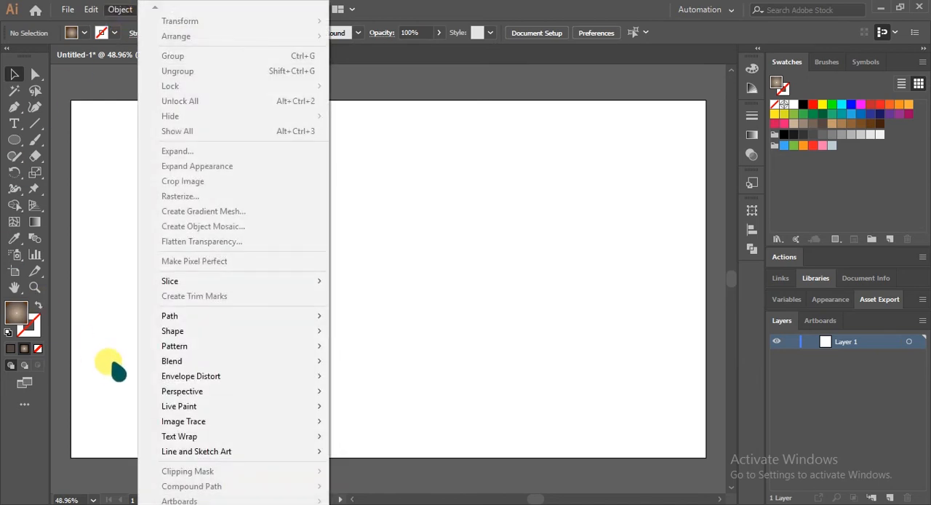
click(98, 269)
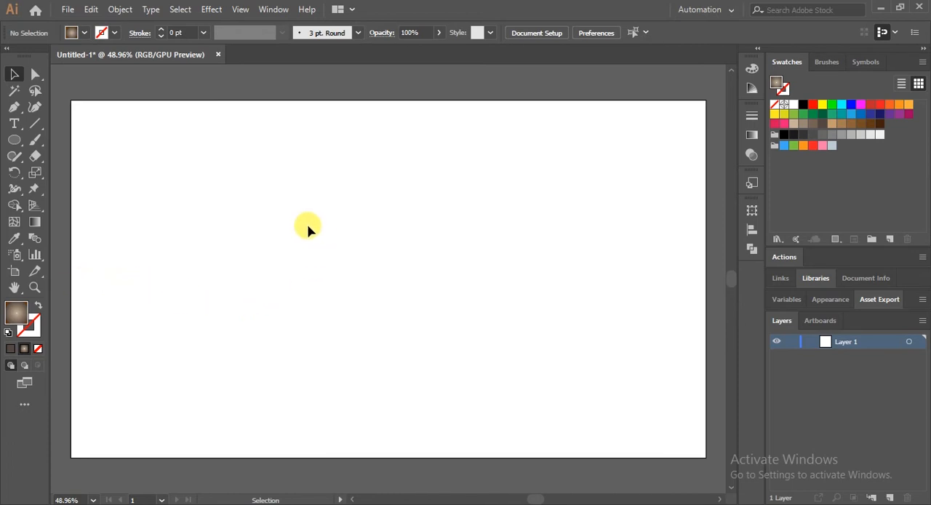
Draw a large circle with the current brown radial gradient fill and move it toward the lower middle of the artboard
click(14, 140)
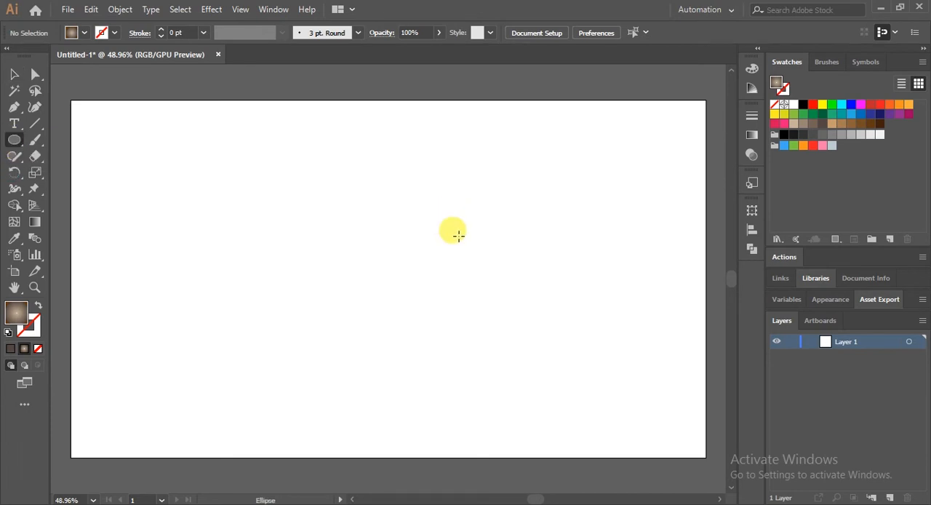
drag(294, 219, 418, 339)
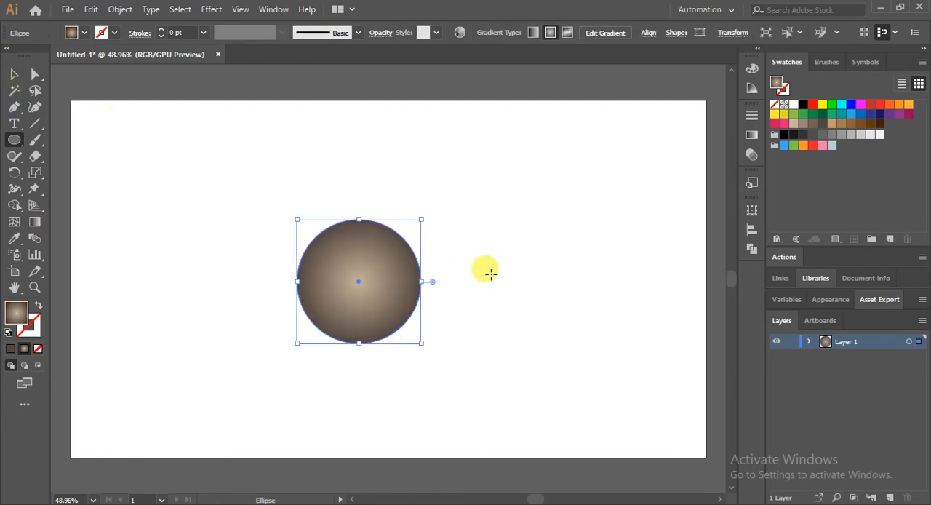
click(14, 73)
drag(366, 272, 398, 300)
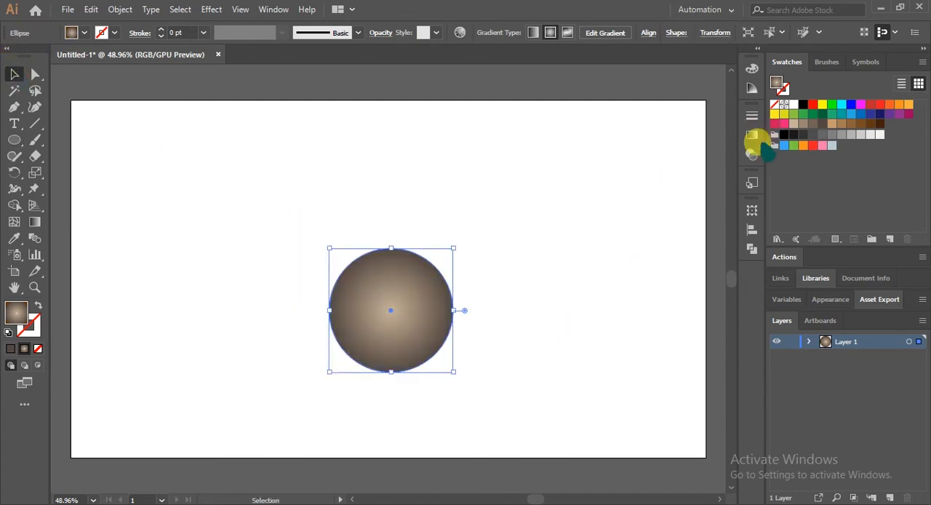
Recolour the circle's radial gradient with the R=57 G=181 B=74 green swatch at the centre and a dark green swatch at the edge
click(751, 137)
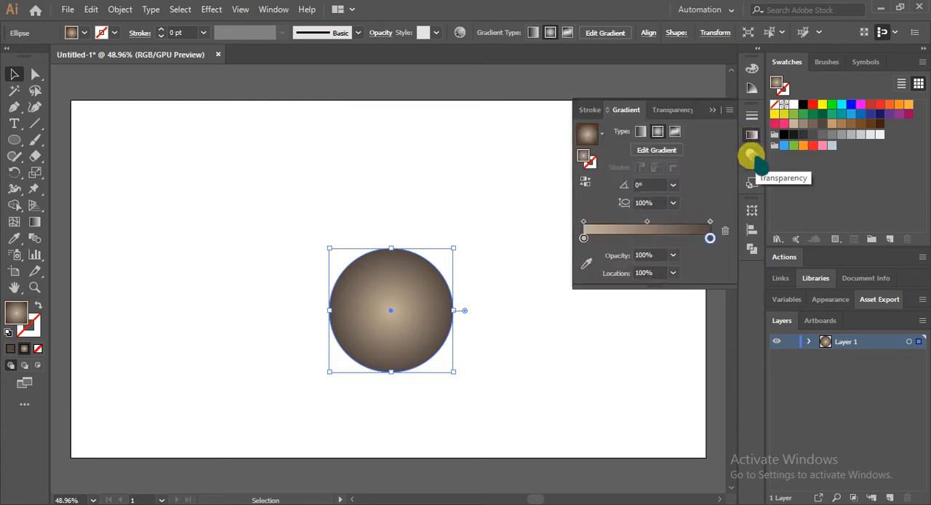
click(584, 238)
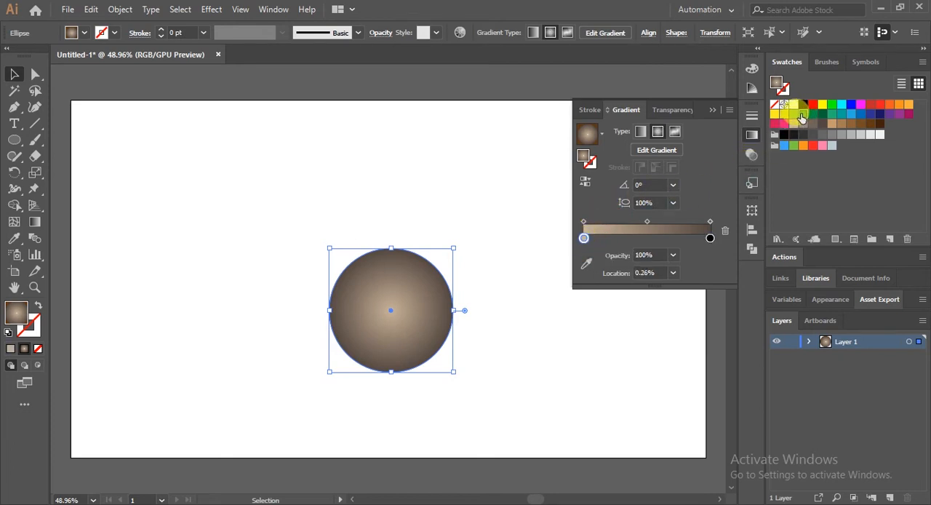
click(801, 117)
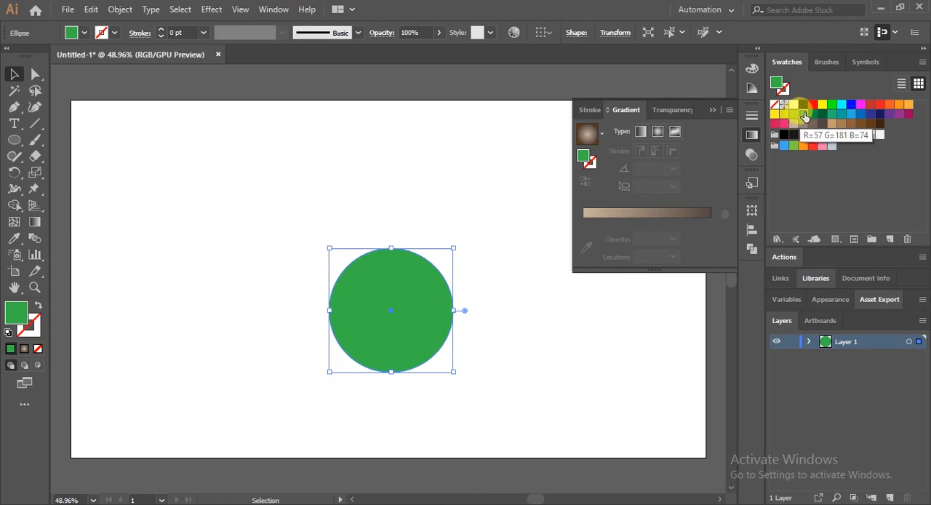
click(583, 219)
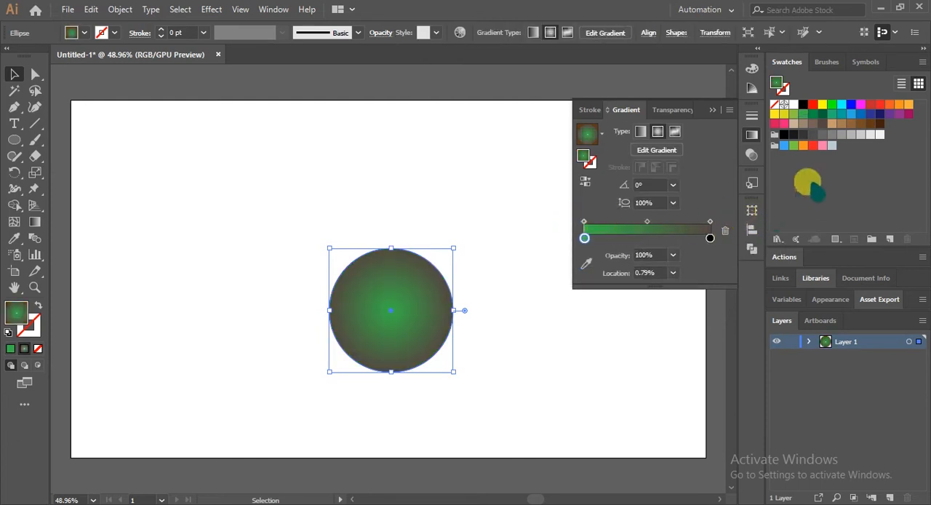
click(821, 116)
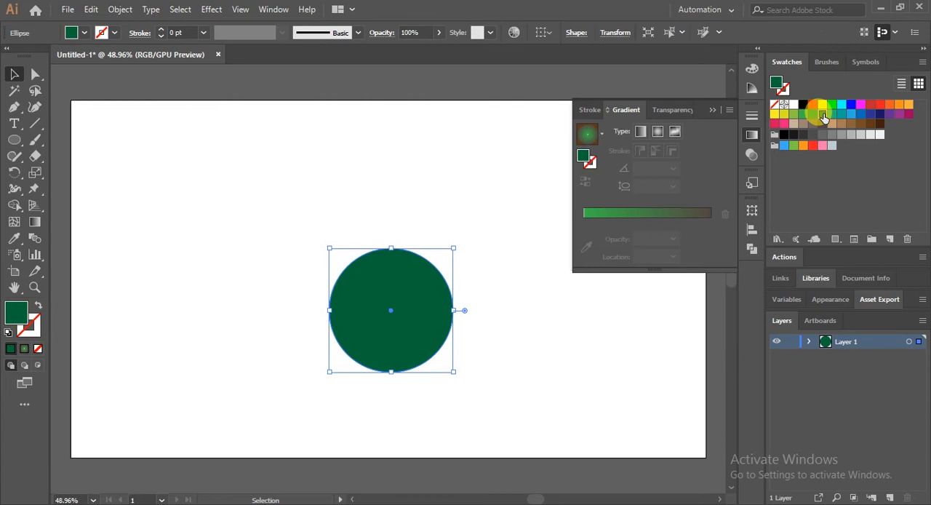
drag(823, 118, 713, 226)
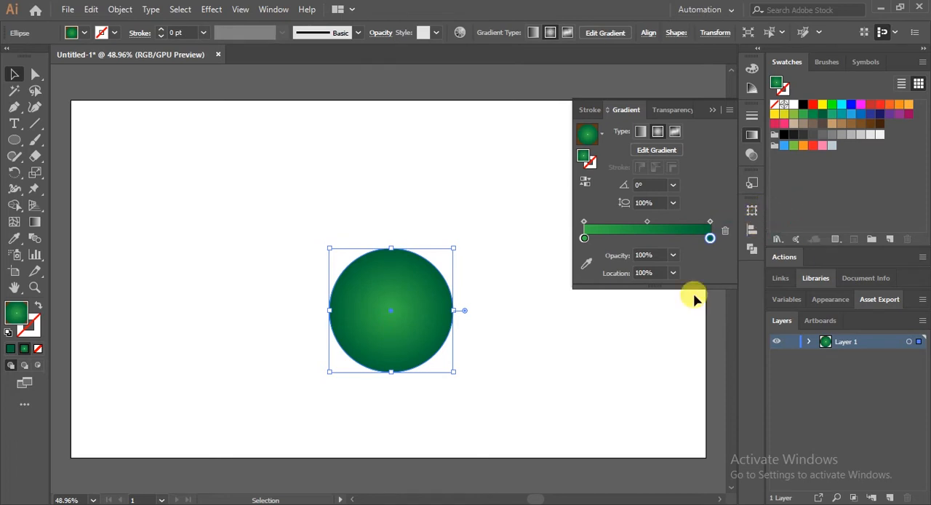
Move the green circle slightly down and to the left on the artboard, and deselect it
drag(405, 289, 384, 315)
click(180, 211)
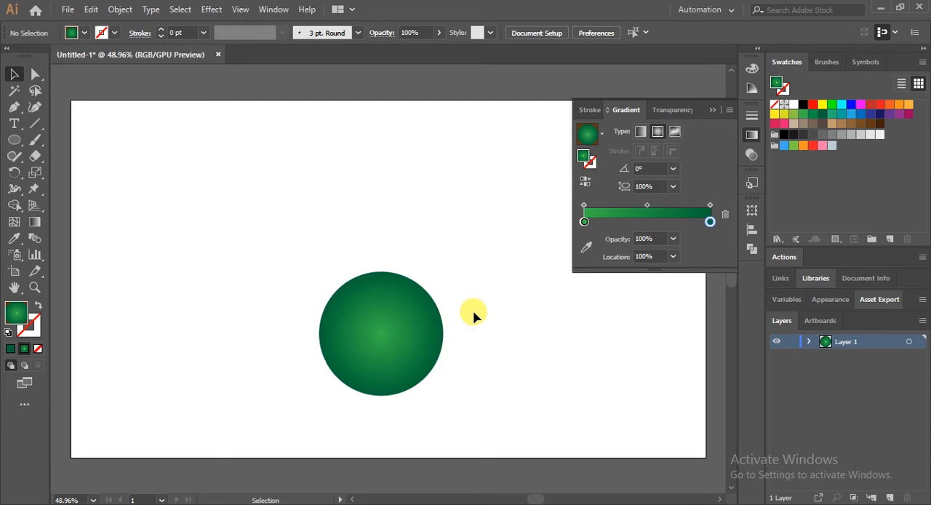
click(712, 110)
Draw a tiny circle with the same green gradient on the empty artboard area up and to the left of the large circle
click(14, 140)
mouse_move(204, 212)
mouse_down()
mouse_move(214, 222)
mouse_move(206, 218)
mouse_up()
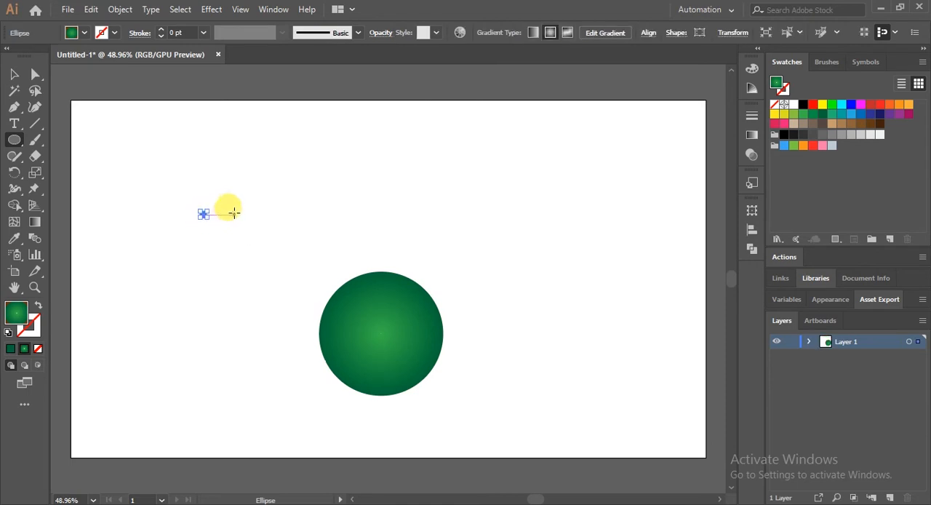
key(ctrl+Return)
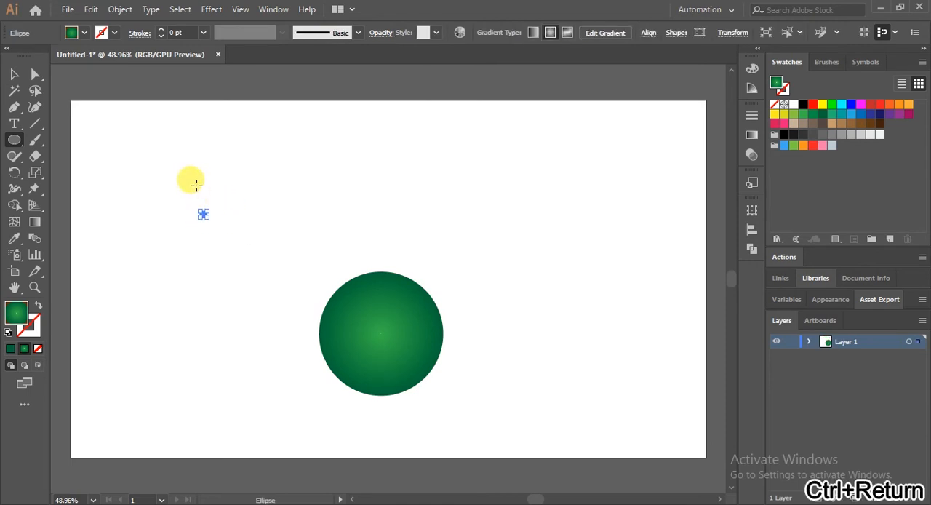
Set the outer gradient stop of the tiny circle to the fully saturated green 00AA45 with a hue of 145°
key(ctrl+plus)
key(ctrl+plus)
key(ctrl+plus)
key(ctrl+plus)
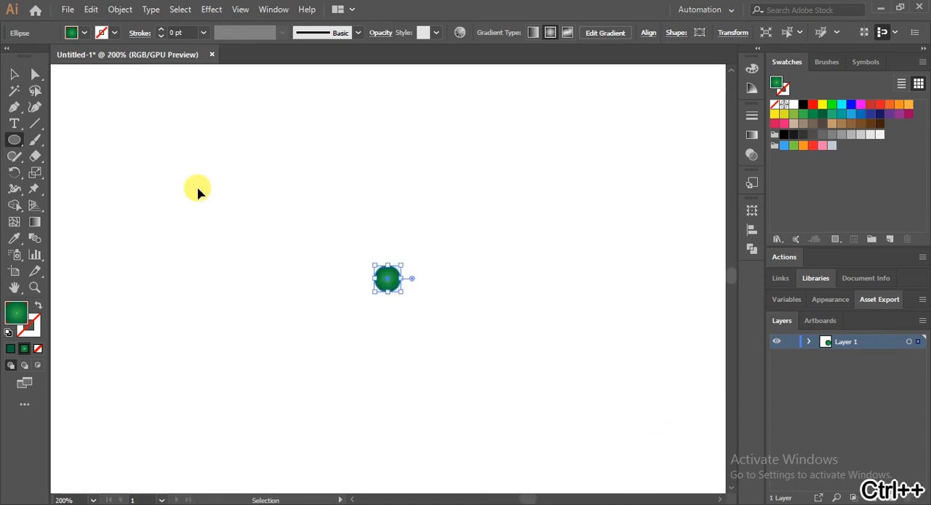
key(ctrl+plus)
key(ctrl+plus)
key(ctrl+plus)
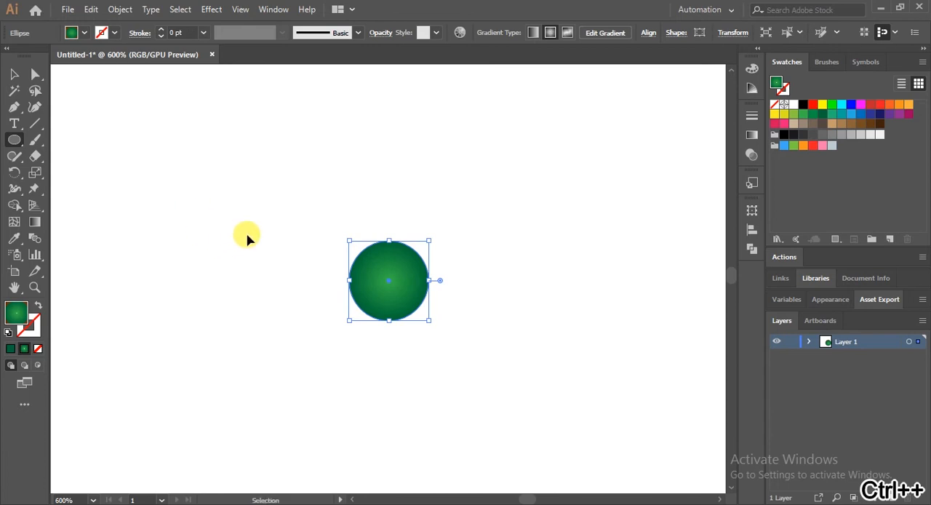
key(ctrl+minus)
key(ctrl+minus)
key(ctrl+minus)
key(ctrl+minus)
key(ctrl+minus)
key(ctrl+minus)
key(ctrl+minus)
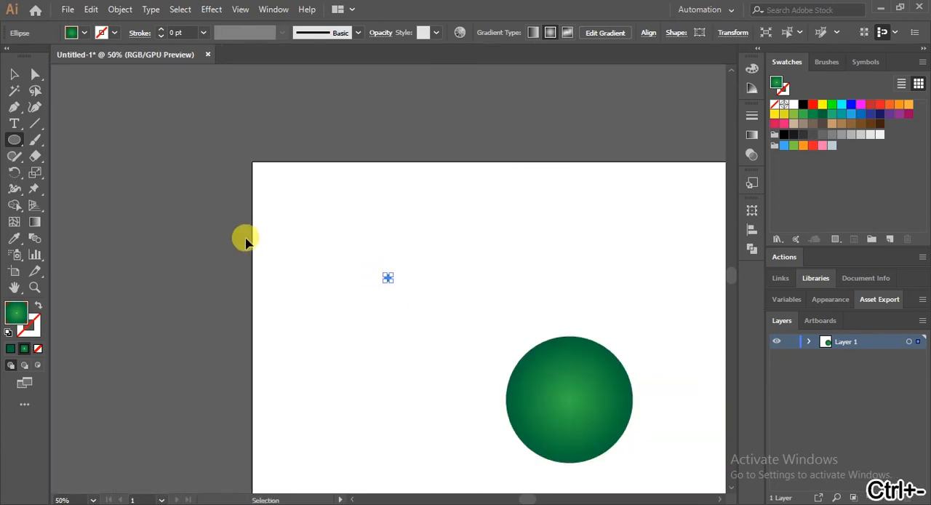
key(ctrl+plus)
key(ctrl+plus)
key(ctrl+plus)
key(ctrl+plus)
key(ctrl+plus)
key(ctrl+plus)
key(ctrl+plus)
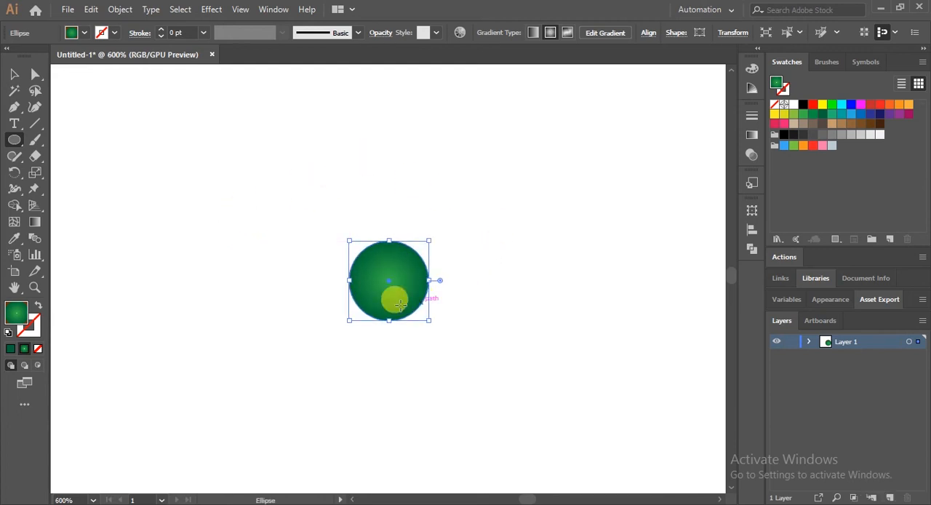
click(752, 136)
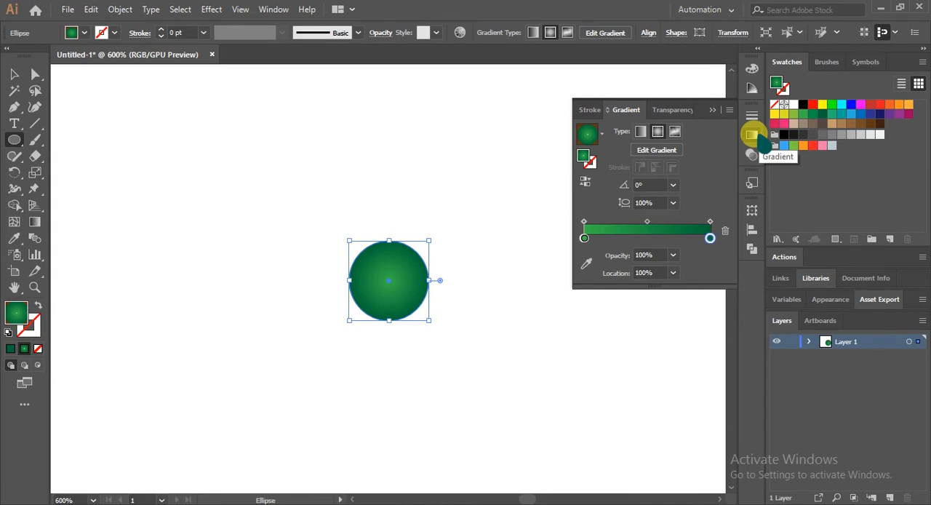
double_click(16, 313)
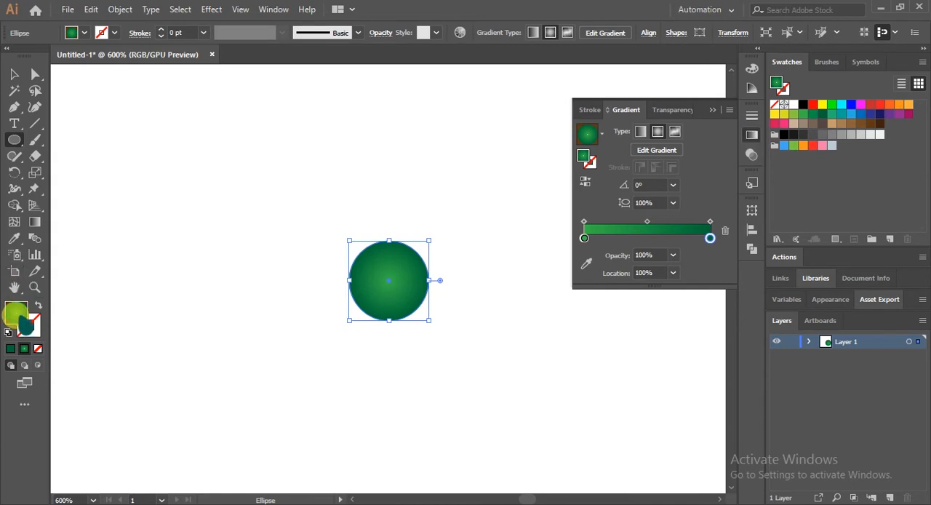
drag(720, 147, 786, 148)
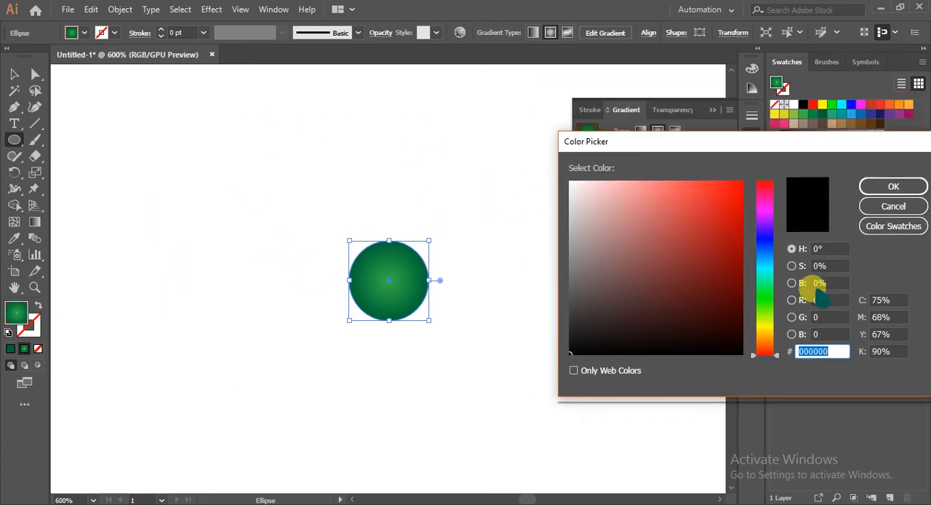
click(765, 286)
mouse_move(769, 285)
mouse_down()
mouse_move(769, 296)
mouse_move(769, 286)
mouse_up()
drag(817, 136, 308, 201)
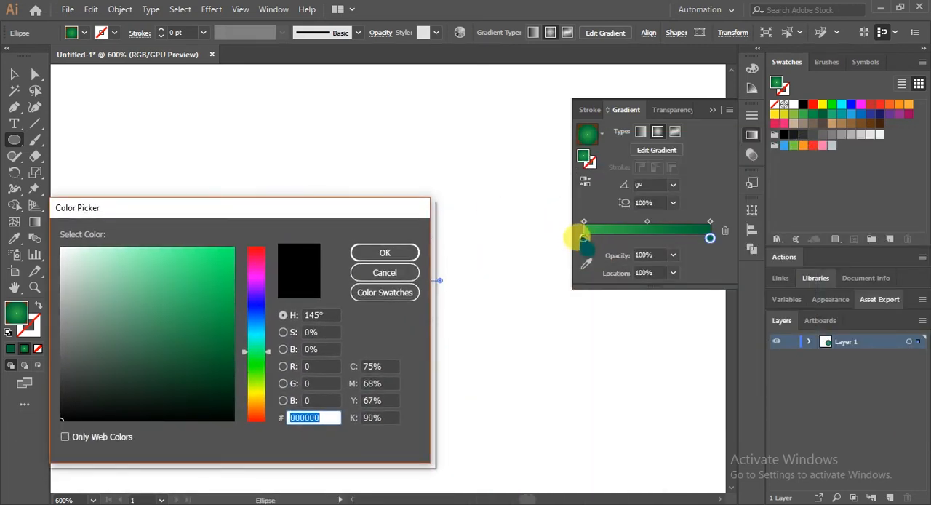
drag(216, 306, 240, 304)
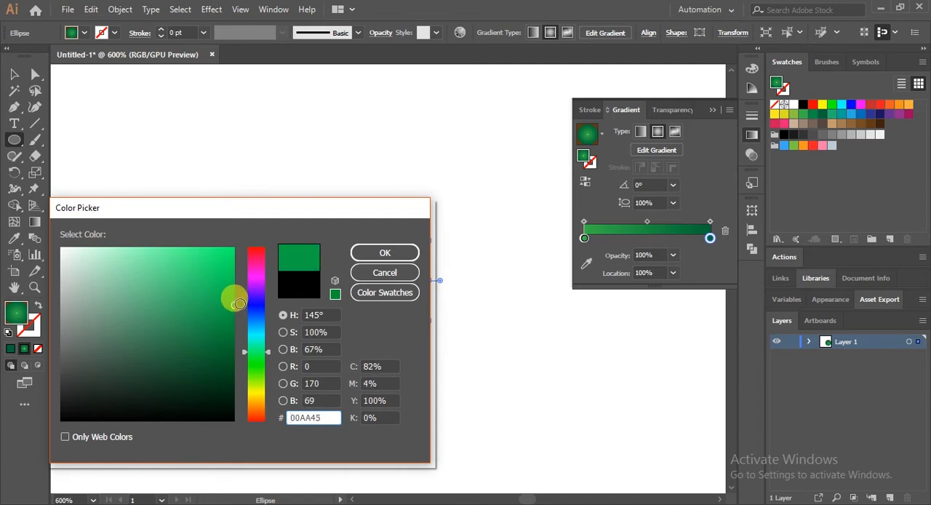
click(384, 252)
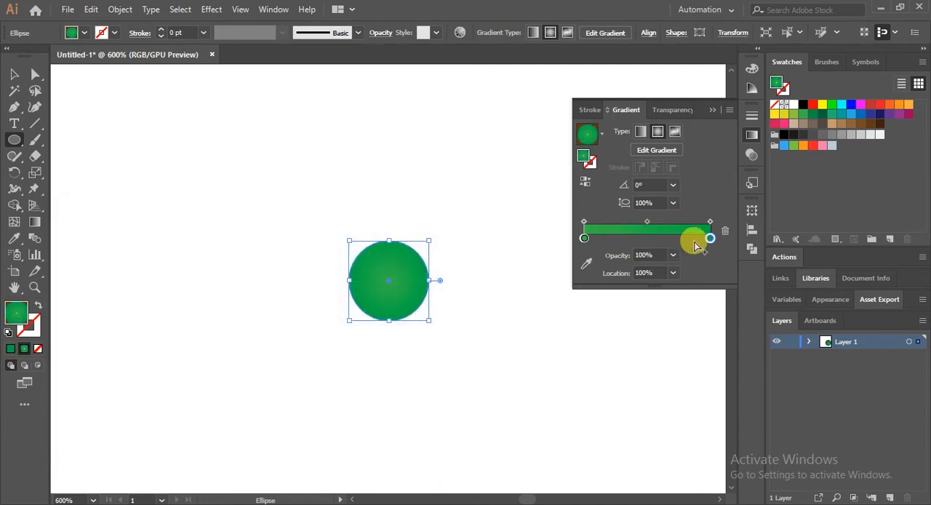
Set the inner gradient stop of the tiny circle to a brighter green than its outer stop, keeping the stop's position
click(584, 237)
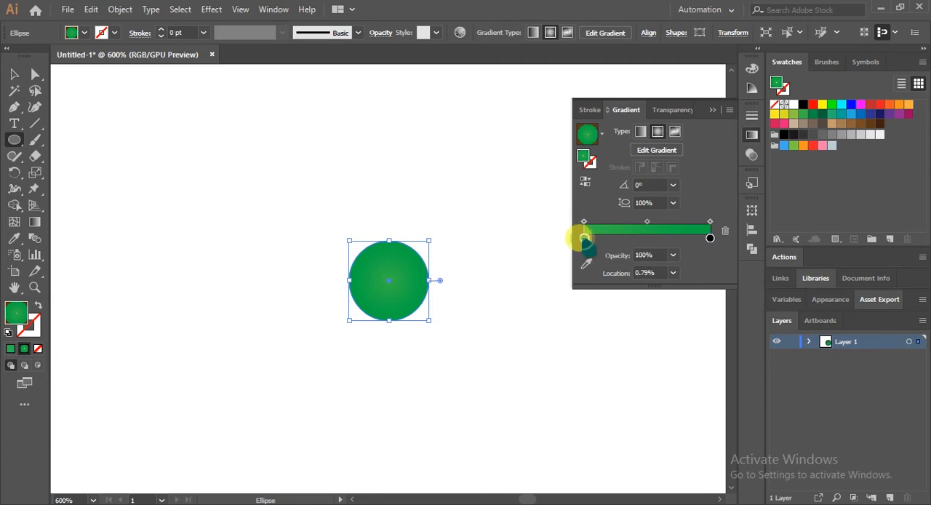
double_click(17, 312)
drag(234, 216, 228, 192)
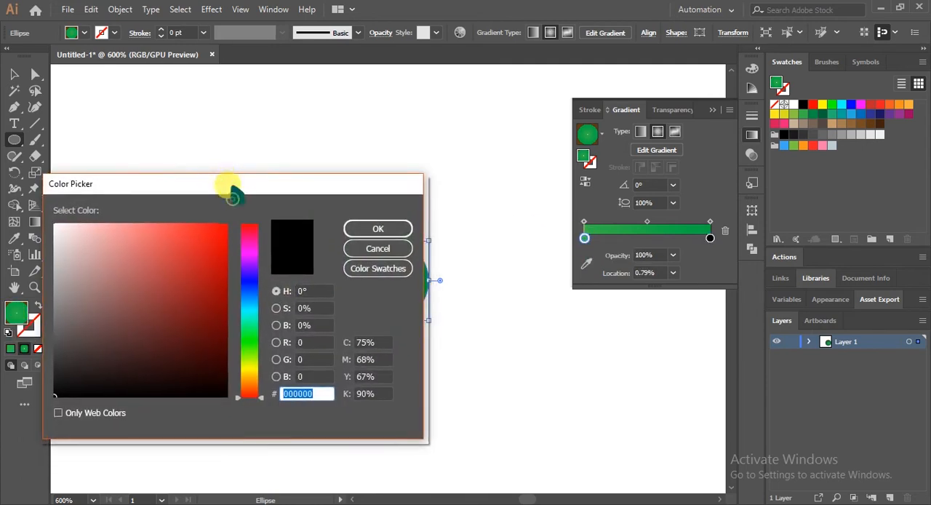
mouse_move(249, 334)
mouse_down()
mouse_move(249, 352)
mouse_move(247, 335)
mouse_up()
mouse_move(216, 260)
mouse_down()
mouse_move(216, 222)
mouse_move(223, 237)
mouse_up()
drag(254, 327, 263, 323)
click(375, 230)
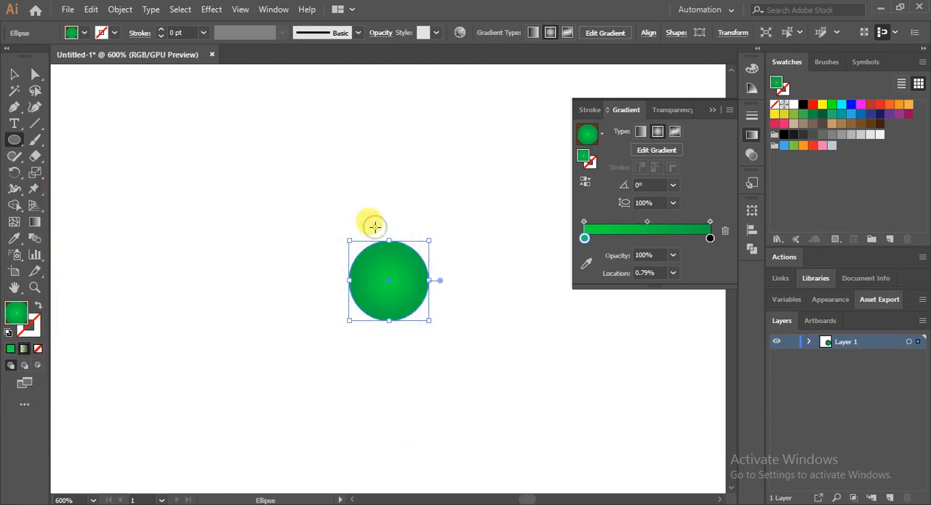
drag(585, 239, 581, 239)
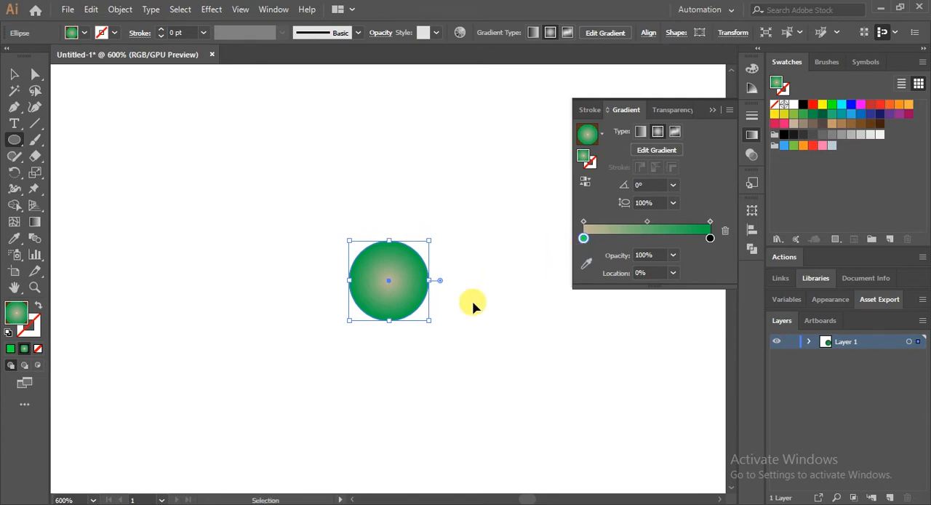
key(ctrl+z)
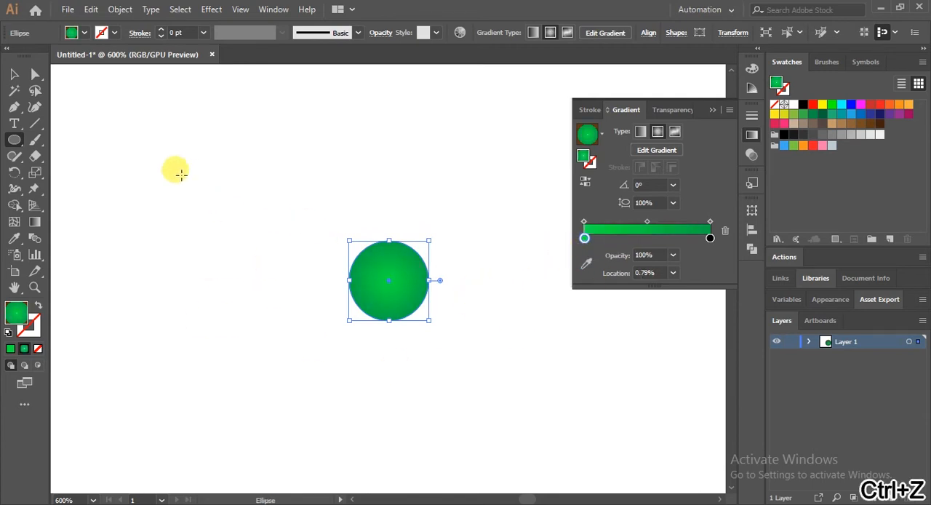
Deselect the tiny circle and put away the gradient settings
click(13, 74)
click(275, 187)
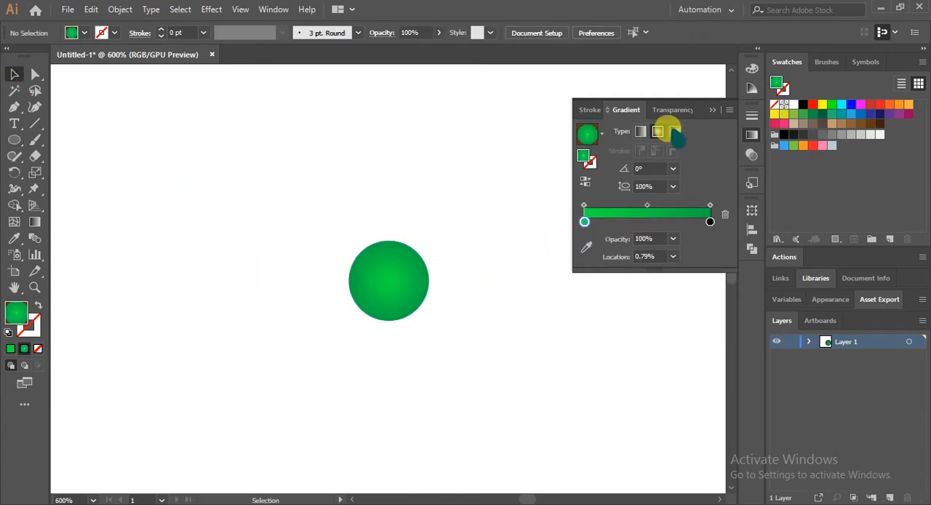
click(713, 111)
Move the tiny green circle onto the centre of the large green circle
key(ctrl+minus)
key(ctrl+minus)
key(ctrl+minus)
key(ctrl+minus)
key(ctrl+minus)
key(ctrl+minus)
key(ctrl+minus)
key(ctrl+minus)
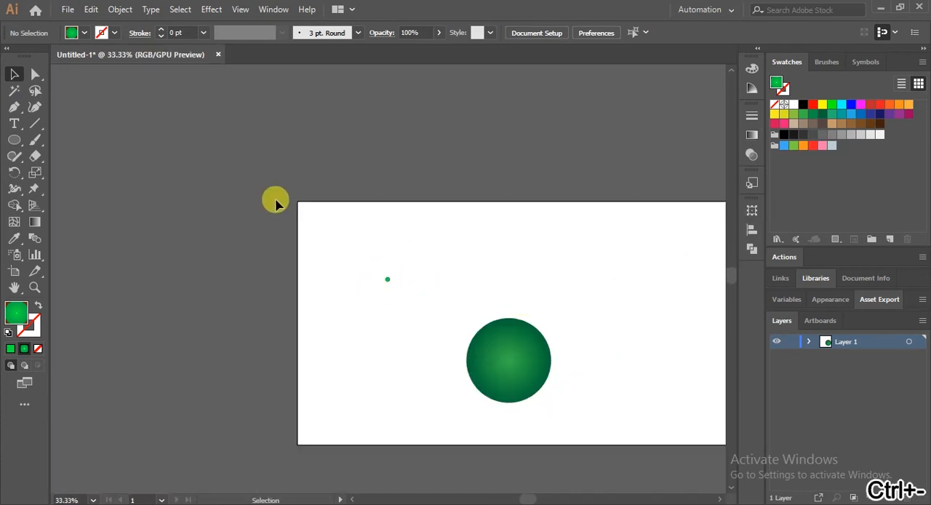
scroll(478, 232, down, 5)
key(ctrl+plus)
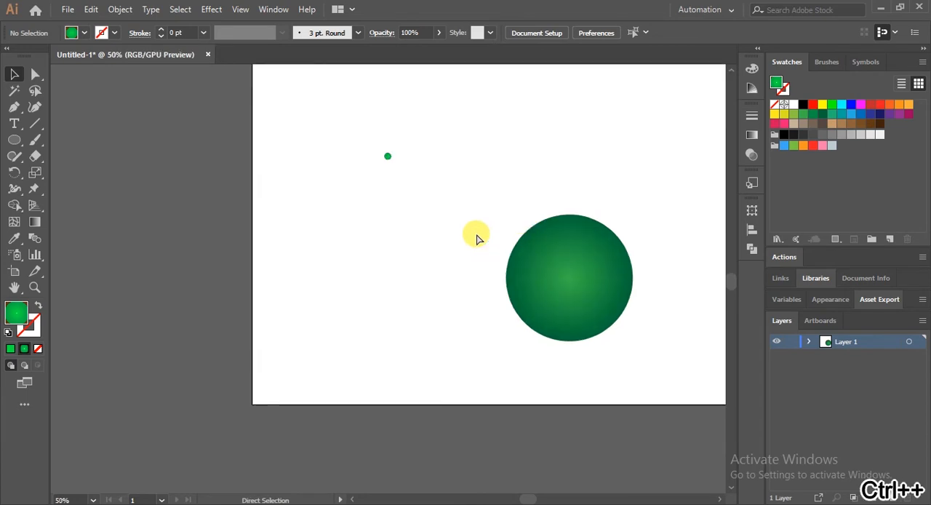
key(ctrl+plus)
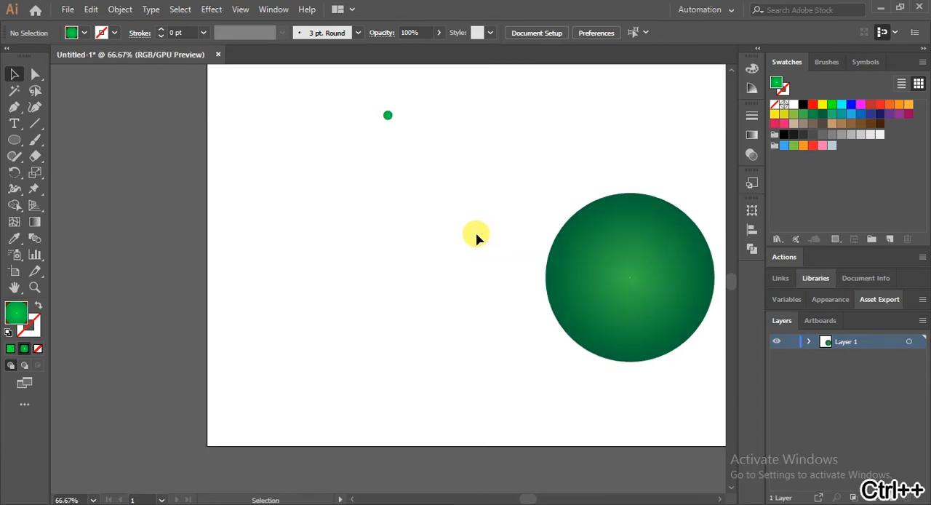
click(389, 124)
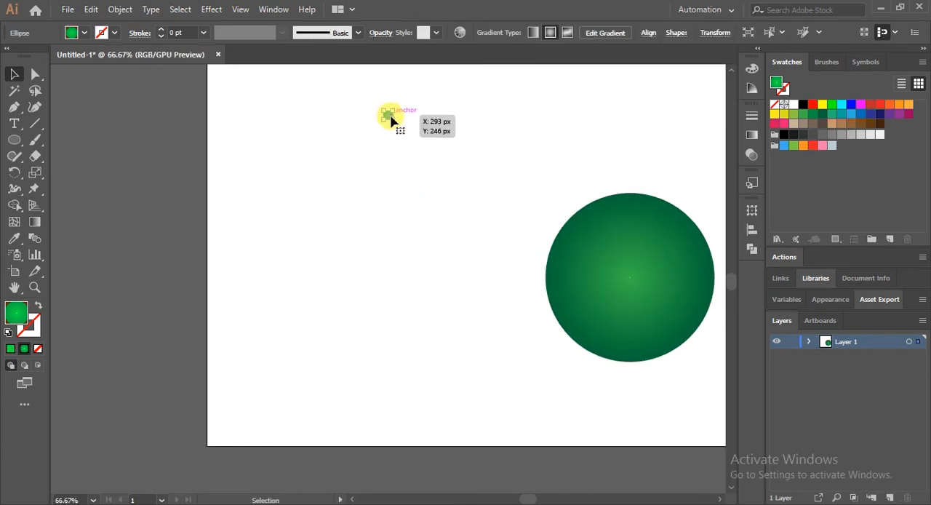
drag(391, 121, 632, 282)
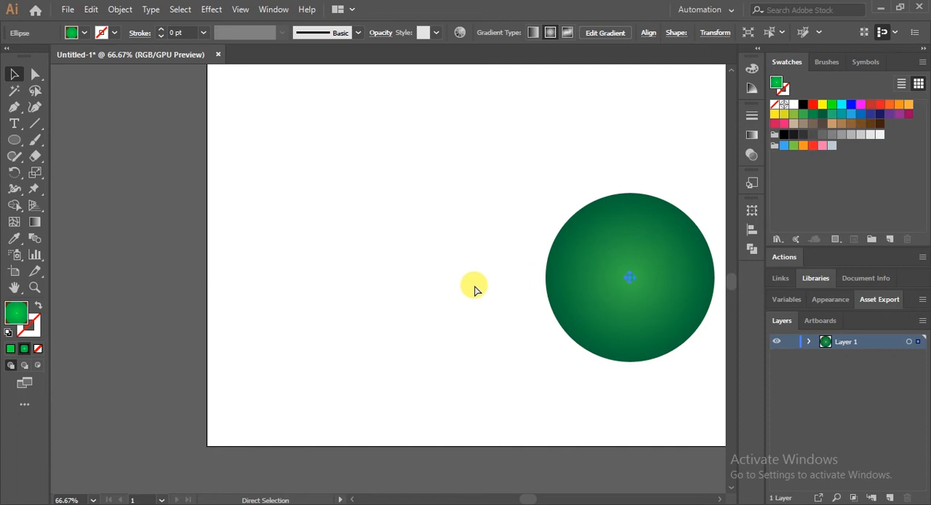
Examine how the tiny circle sits at the centre of the large circle, close up and from afar
key(ctrl+minus)
key(ctrl+minus)
key(ctrl+plus)
key(ctrl+plus)
key(ctrl+plus)
key(ctrl+plus)
key(ctrl+plus)
key(ctrl+plus)
key(ctrl+plus)
key(ctrl+plus)
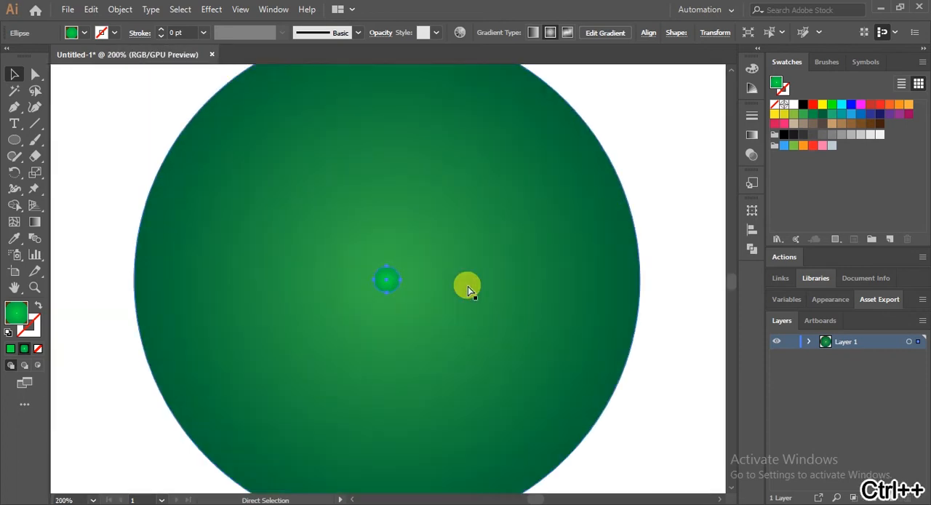
key(ctrl+minus)
key(ctrl+minus)
key(ctrl+minus)
key(ctrl+minus)
key(ctrl+minus)
key(ctrl+minus)
key(ctrl+minus)
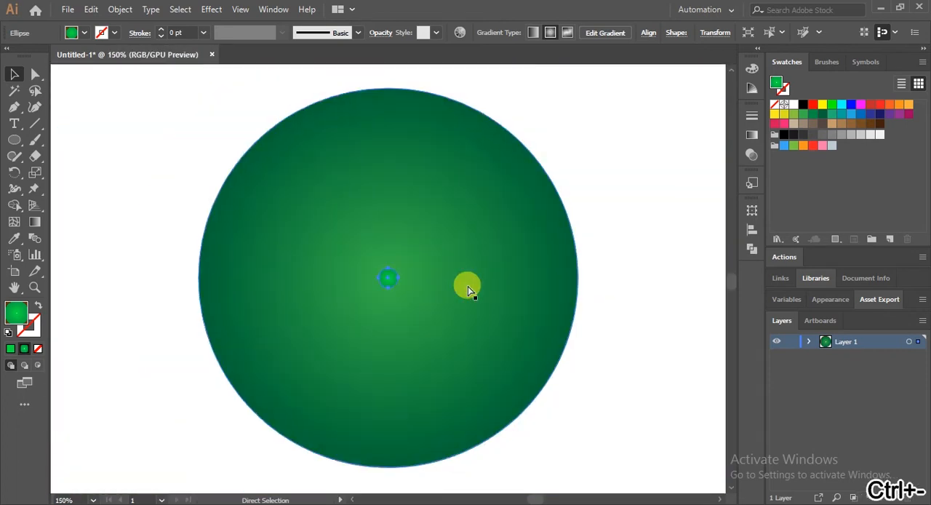
scroll(467, 289, up, 2)
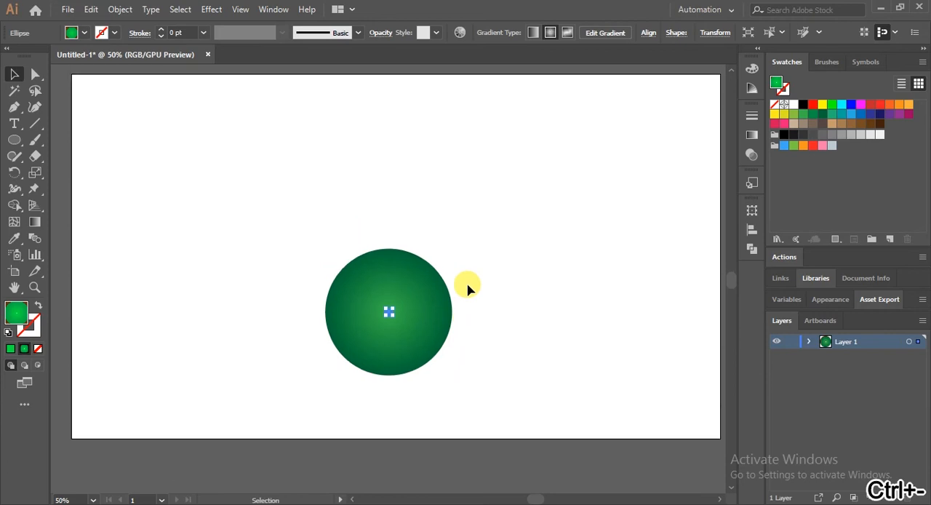
Select both circles and set the blend options to Specified Steps with 10 steps and Align to Path orientation
drag(310, 282, 509, 428)
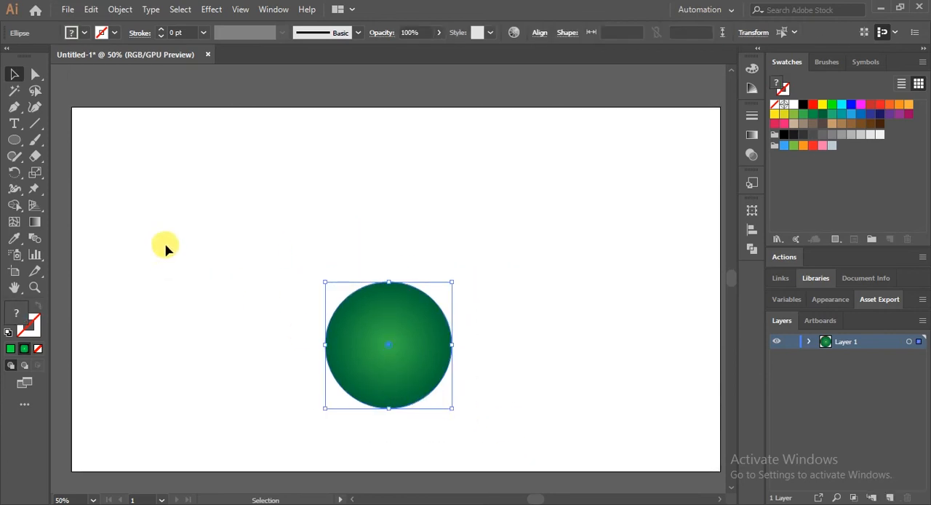
click(120, 10)
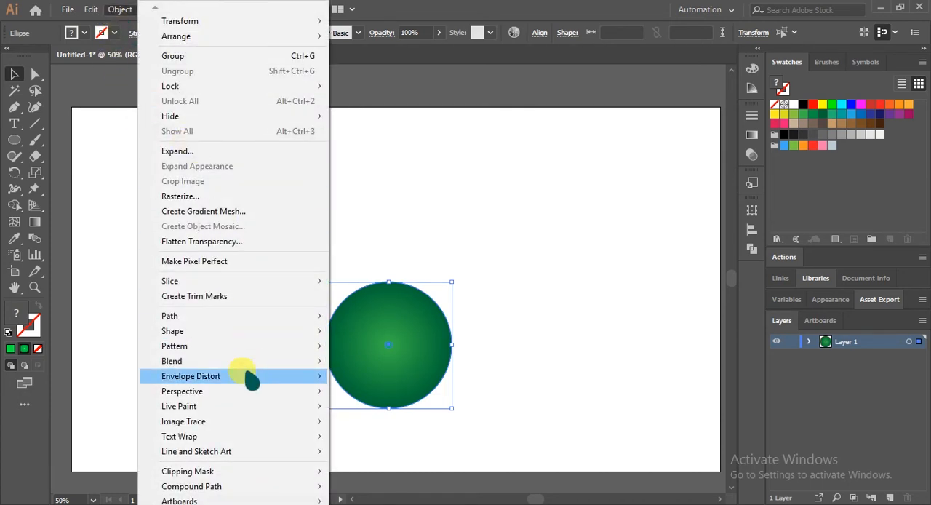
mouse_move(273, 364)
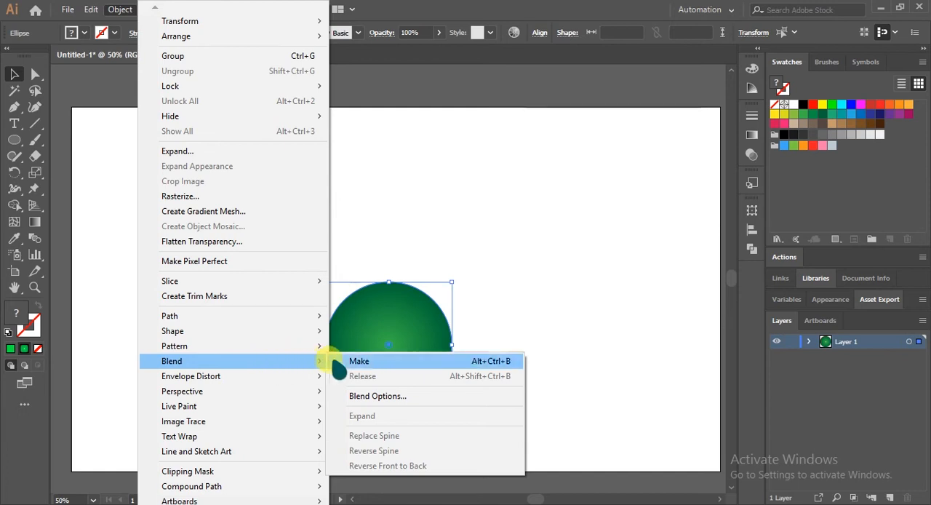
click(361, 399)
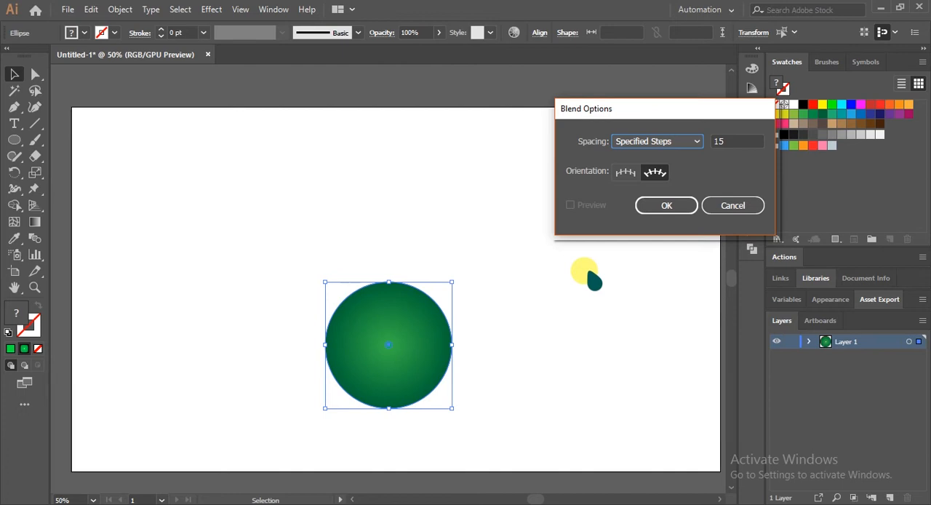
click(674, 144)
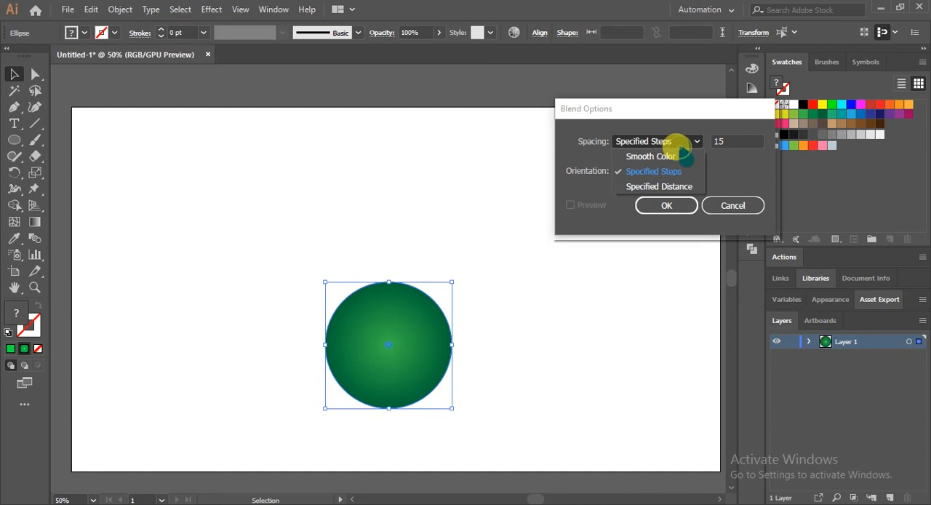
click(742, 153)
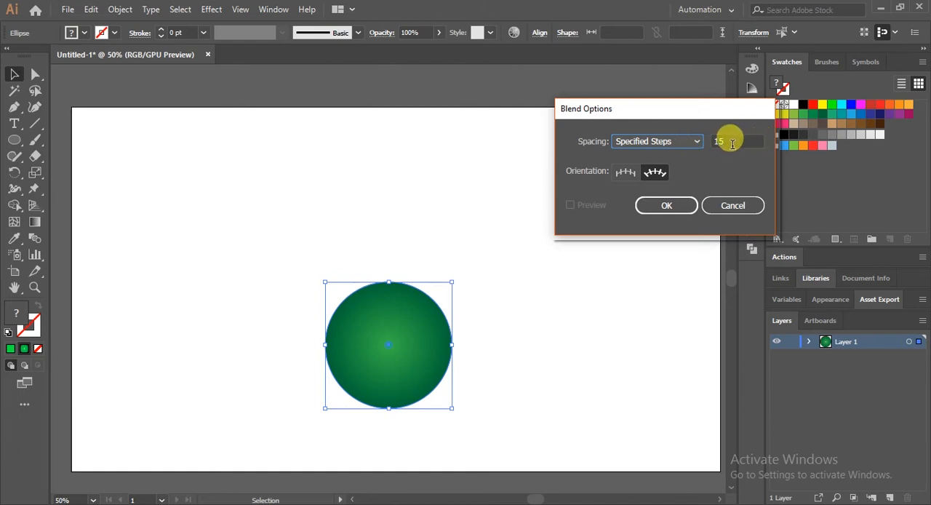
click(723, 145)
click(694, 143)
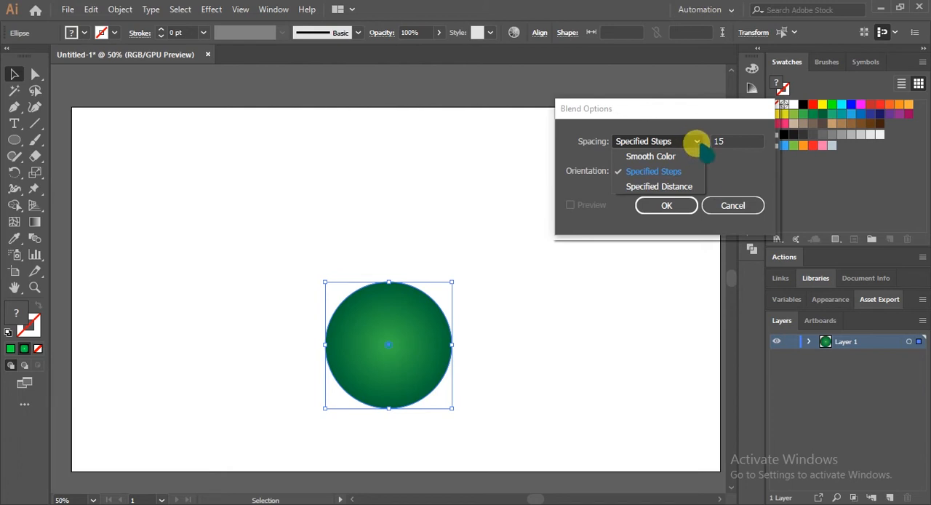
click(719, 161)
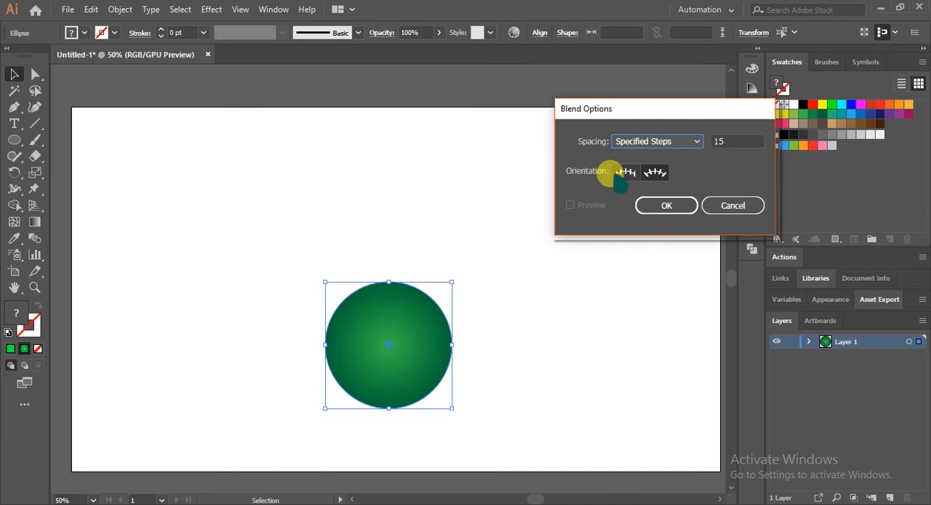
click(657, 171)
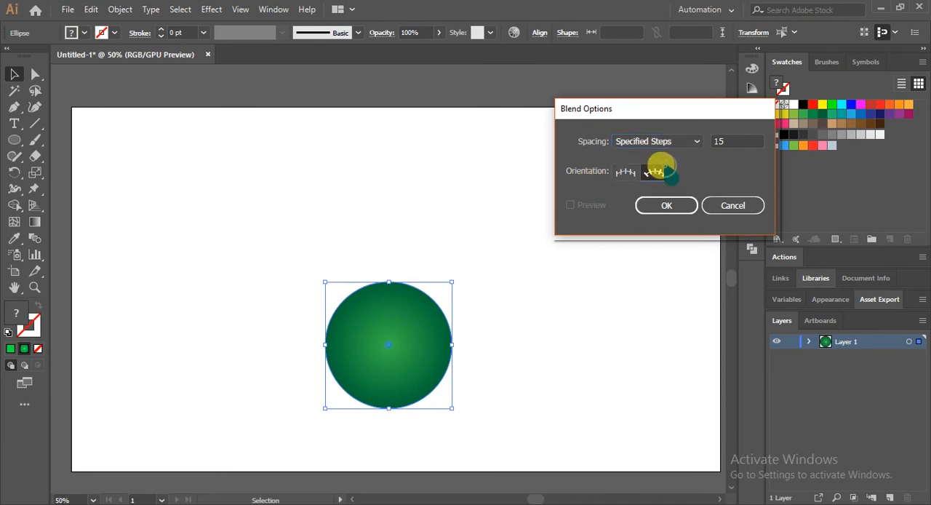
double_click(724, 138)
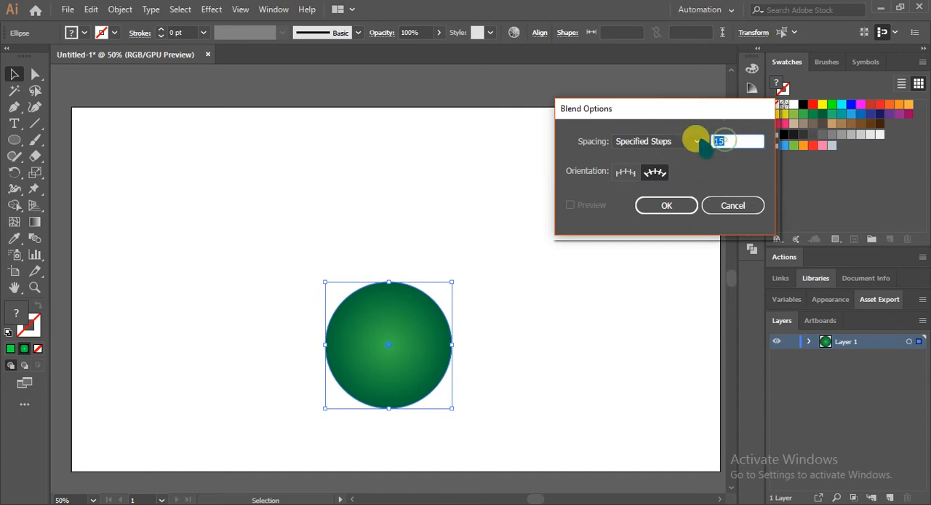
text(10)
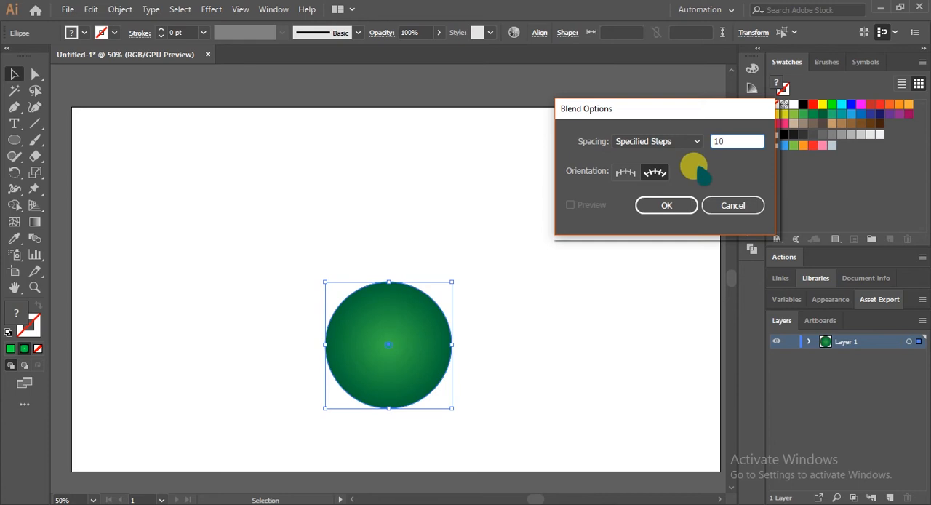
click(666, 205)
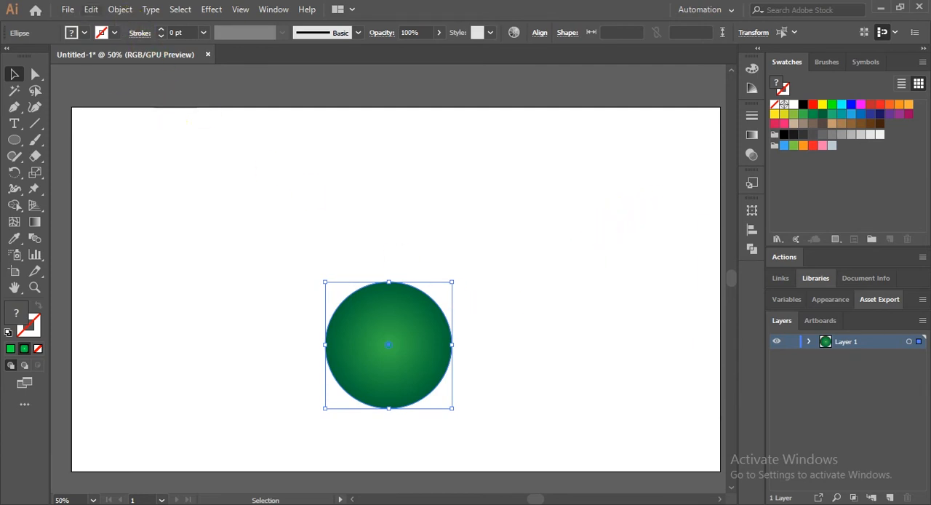
click(120, 9)
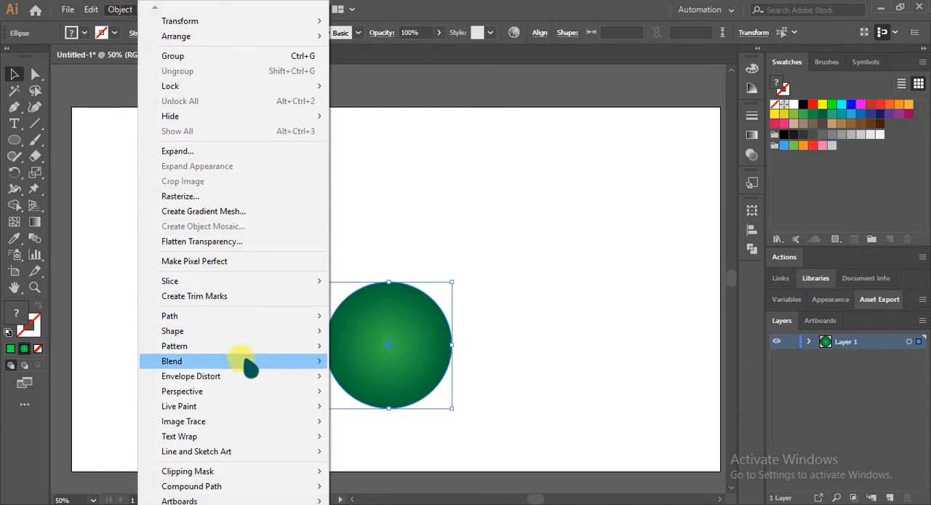
mouse_move(251, 368)
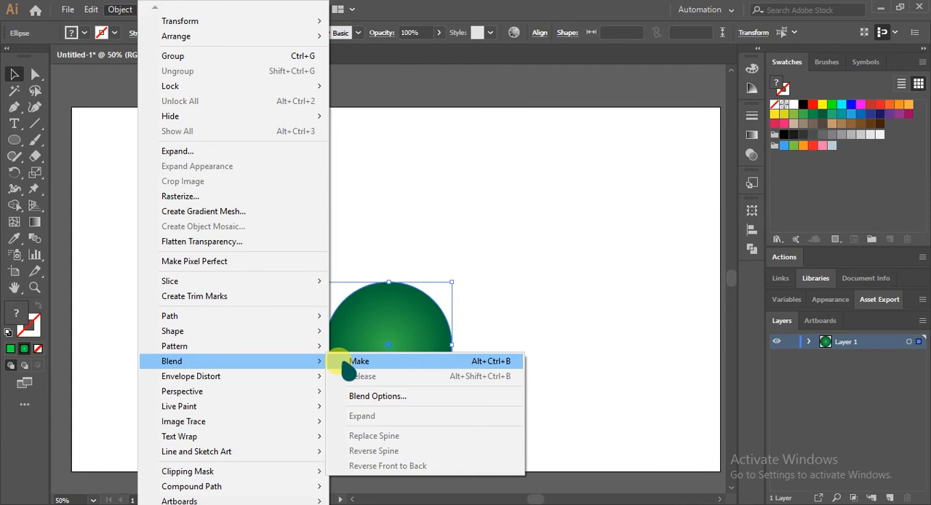
click(513, 307)
click(525, 304)
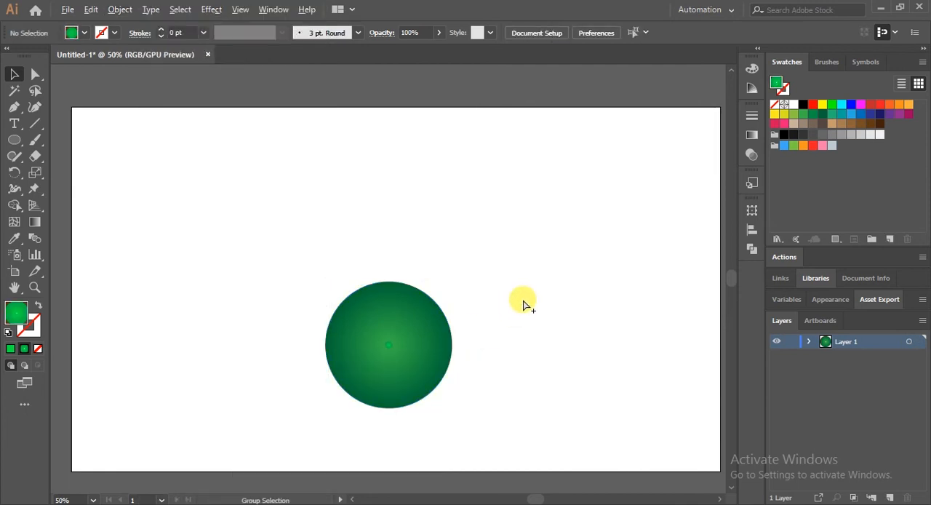
key(ctrl+alt+b)
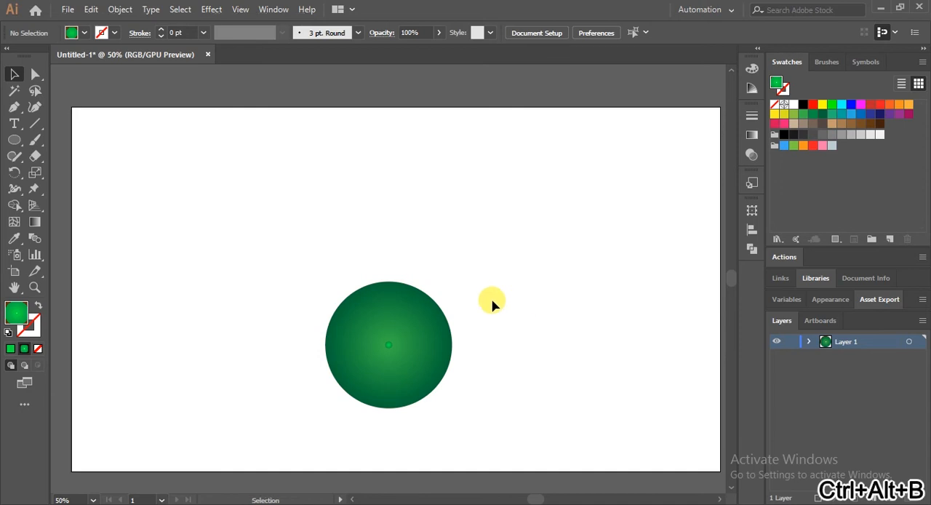
Move the tiny circle slightly down and to the left of the large circle's centre
scroll(497, 289, down, 1)
scroll(497, 289, down, 1)
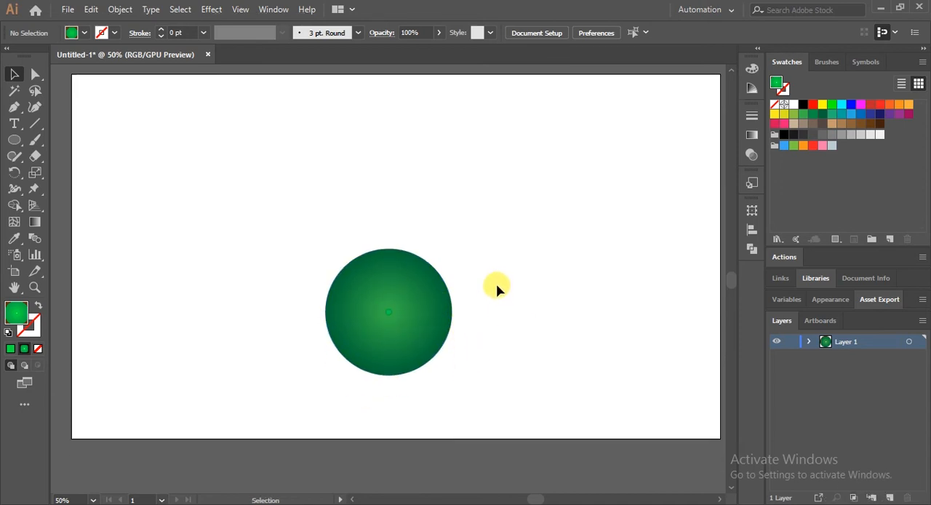
mouse_move(389, 311)
mouse_down()
mouse_move(385, 226)
mouse_move(385, 315)
mouse_up()
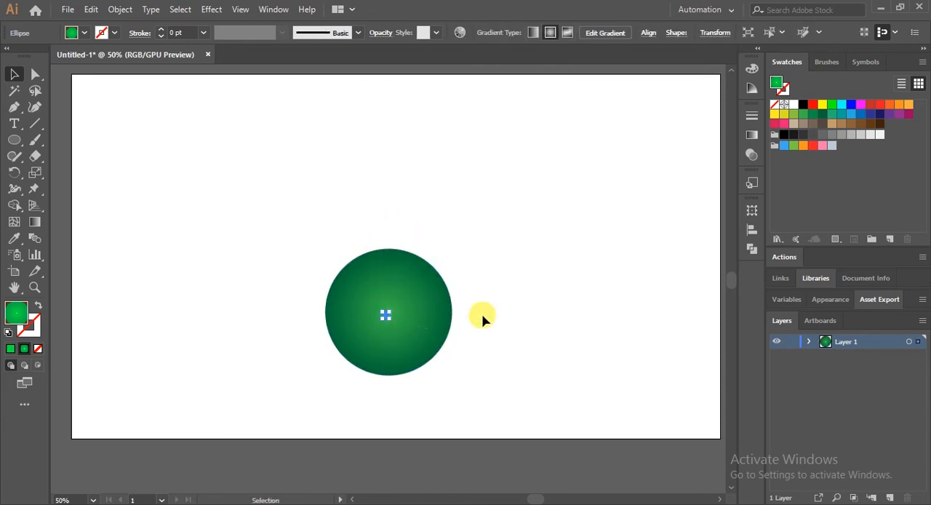
drag(384, 317, 385, 315)
Select both the large and the tiny circle and make a blend between them
key(a)
key(v)
drag(228, 129, 512, 426)
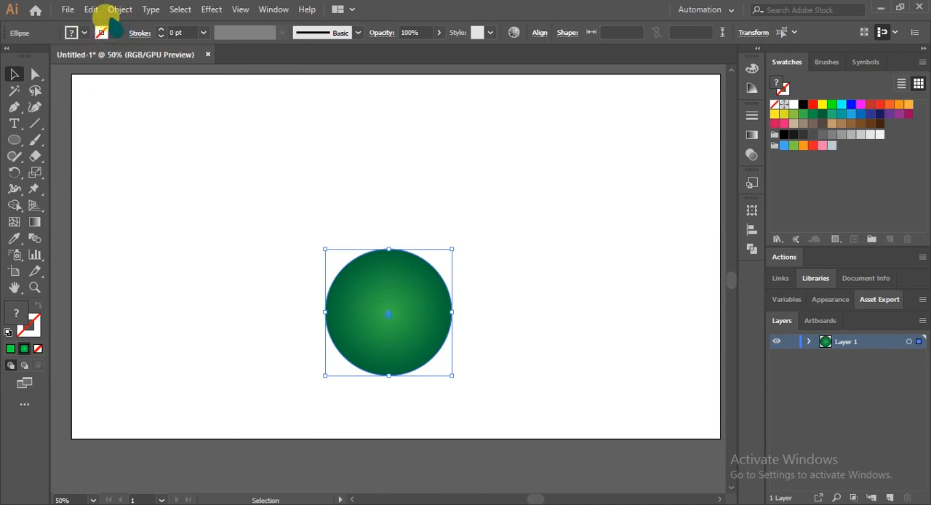
click(110, 12)
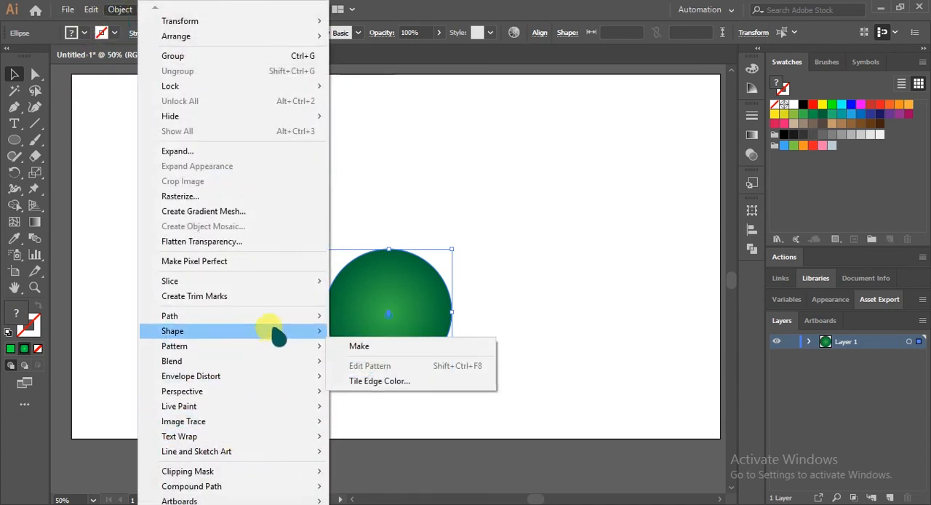
mouse_move(277, 360)
click(360, 361)
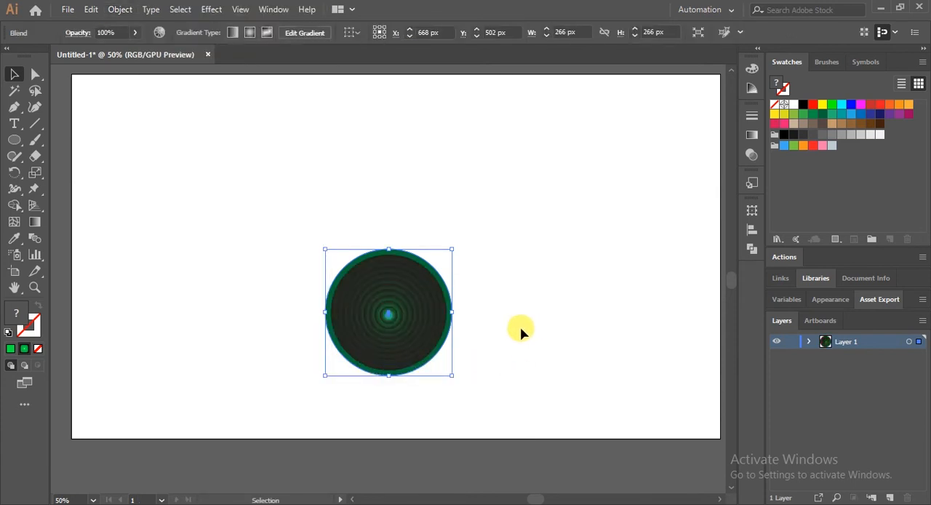
Shift the blend slightly down, and in isolation mode move its tiny circle up to about X 661, Y 279 px, above the large circle
mouse_move(392, 317)
mouse_down()
mouse_move(376, 225)
mouse_move(389, 323)
mouse_up()
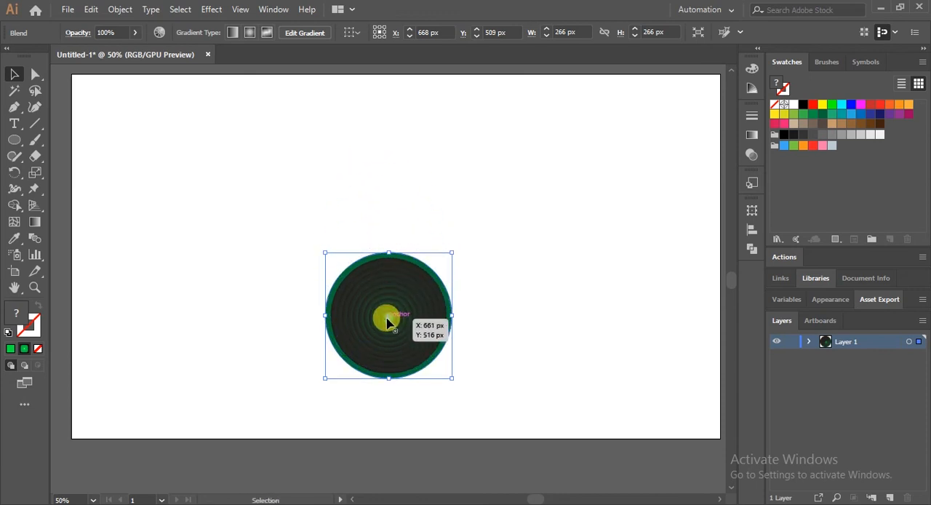
double_click(389, 323)
drag(390, 320, 384, 210)
scroll(553, 305, down, 2)
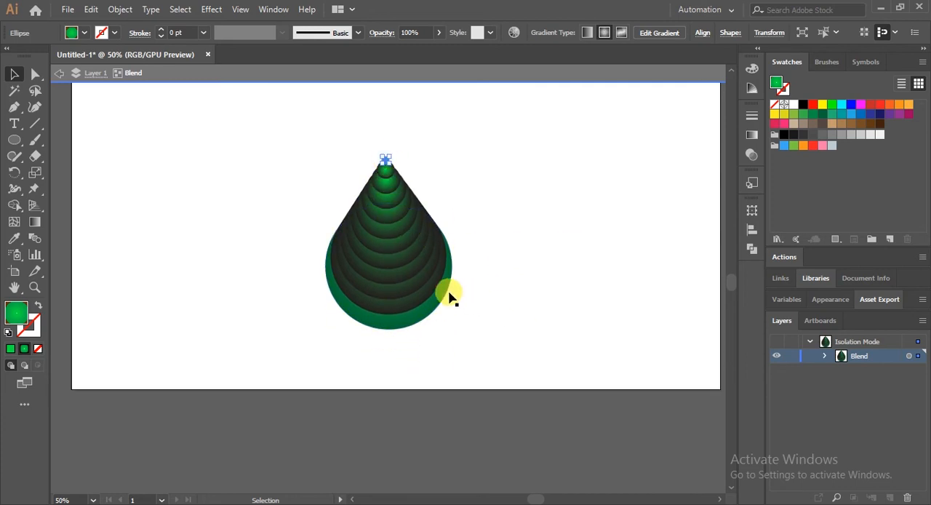
Reselect the tiny circle at the blend's tip and examine the overlapping blend circles up close
key(ctrl+Return)
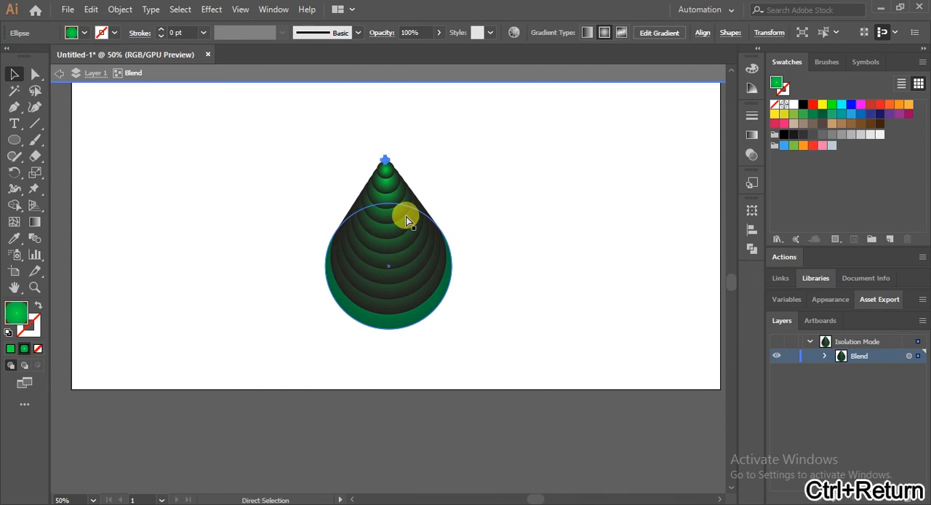
click(458, 187)
ctrl+click(385, 160)
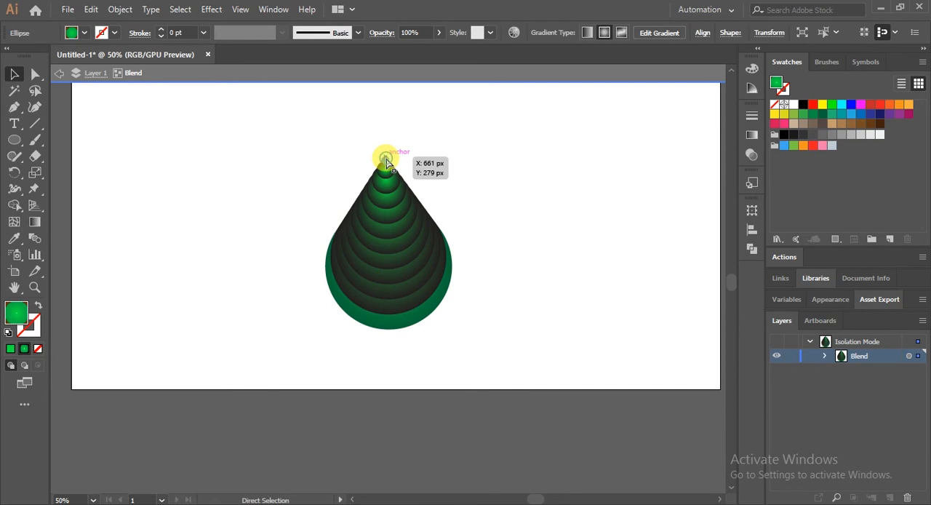
key(ctrl+plus)
key(ctrl+plus)
key(ctrl+plus)
scroll(385, 160, down, 5)
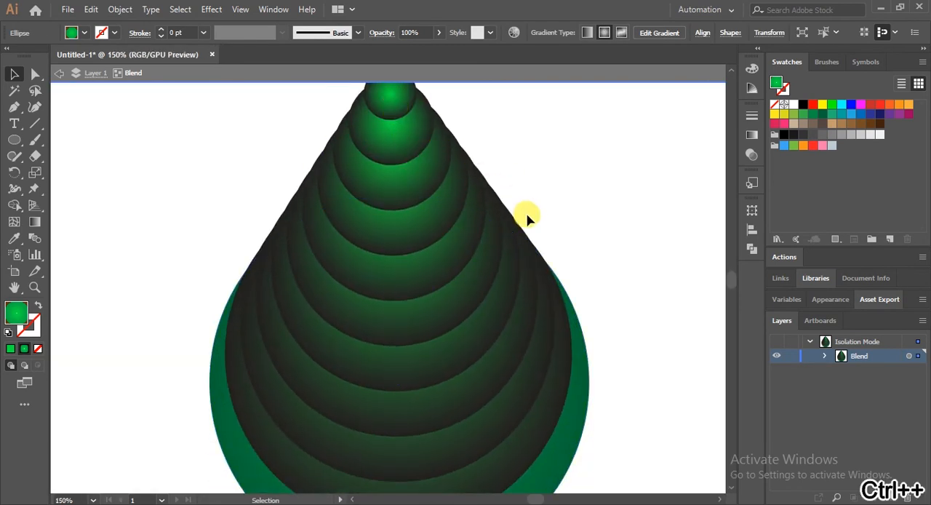
Undo moving the tiny circle above the large circle and leave isolation mode
scroll(565, 293, up, 2)
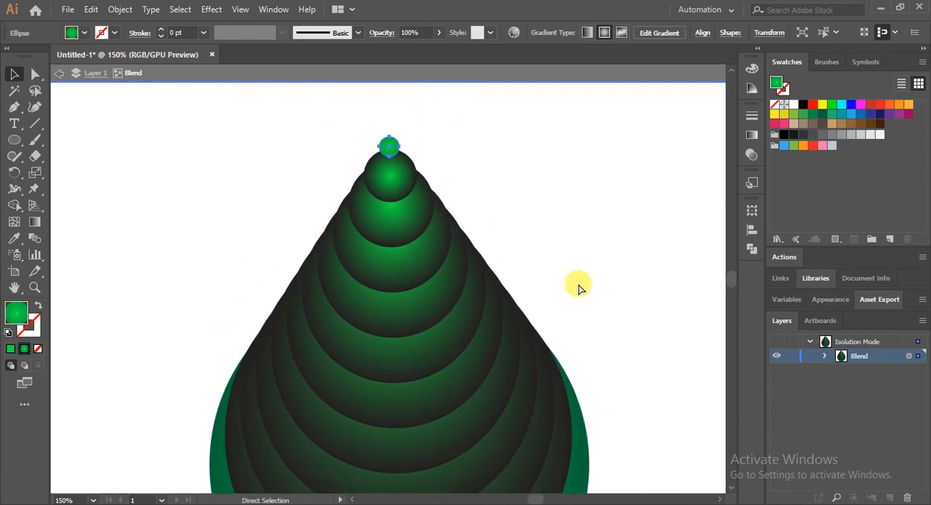
key(ctrl+minus)
key(ctrl+minus)
key(ctrl+minus)
scroll(483, 251, down, 3)
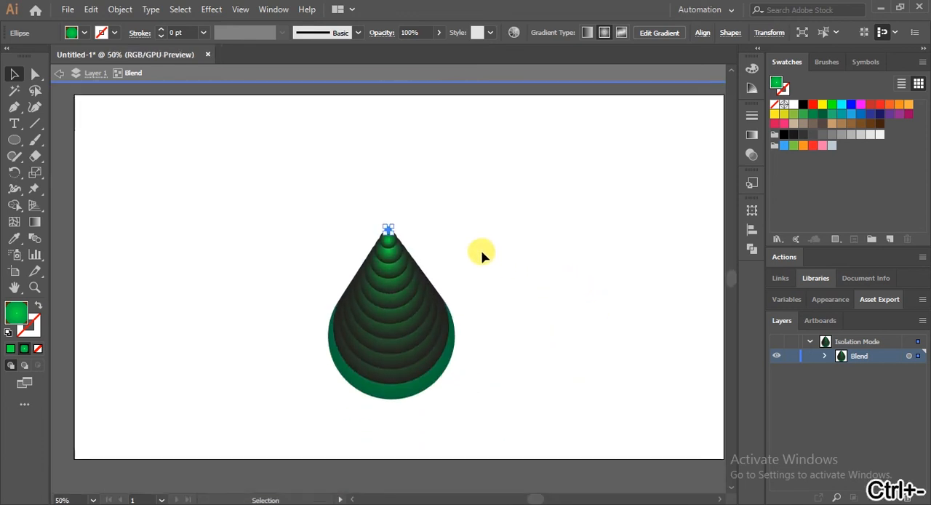
click(569, 280)
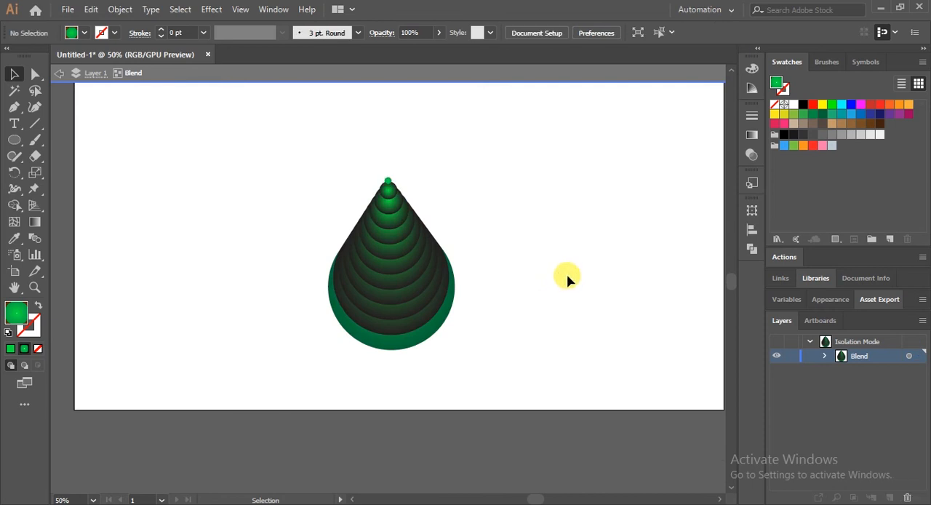
key(ctrl+z)
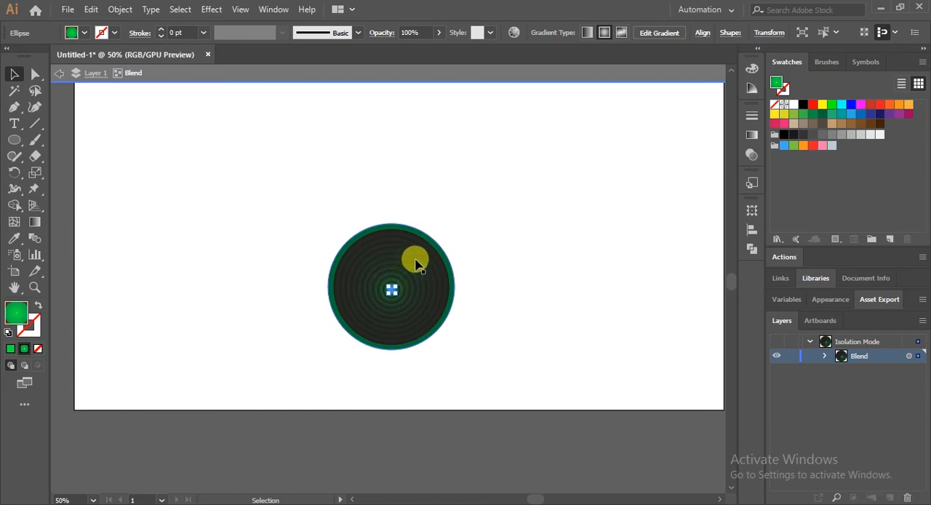
click(59, 73)
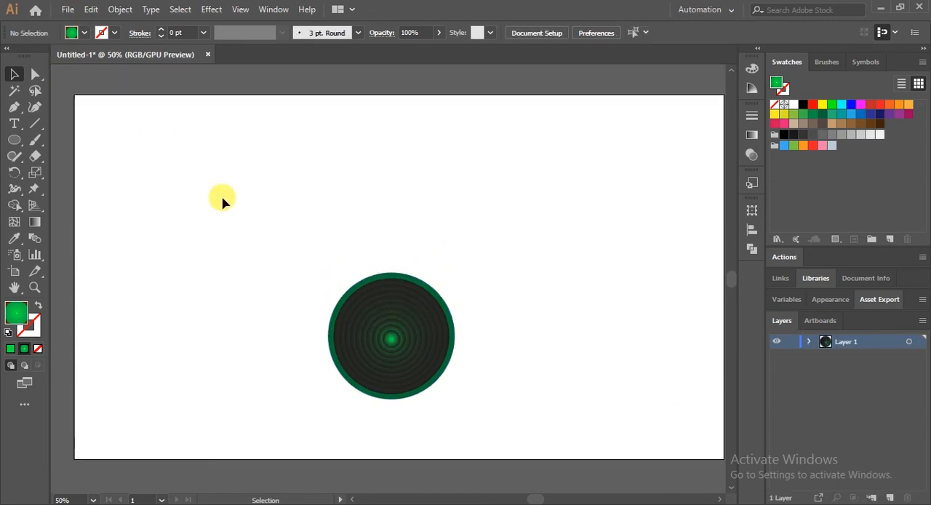
Start a Roughen effect on the blend with the preview on, smooth points and a relative size of 21%
click(462, 391)
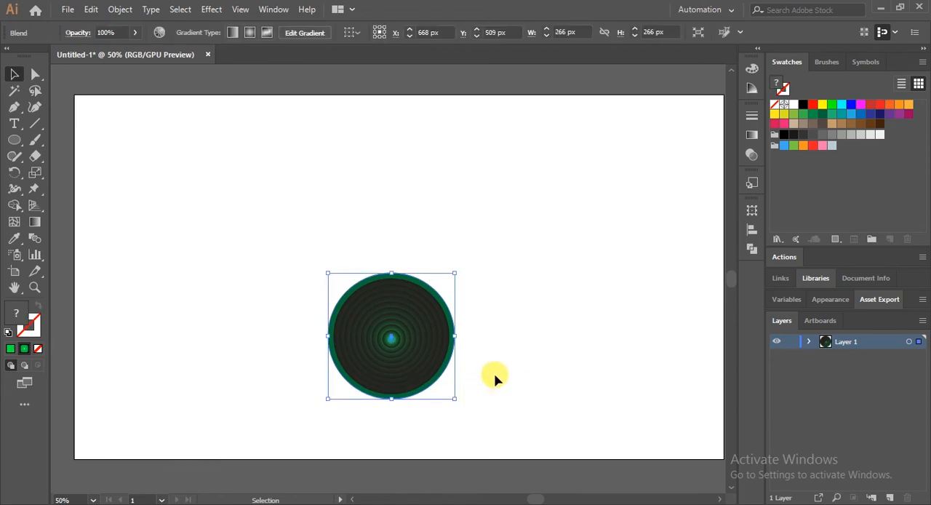
click(209, 9)
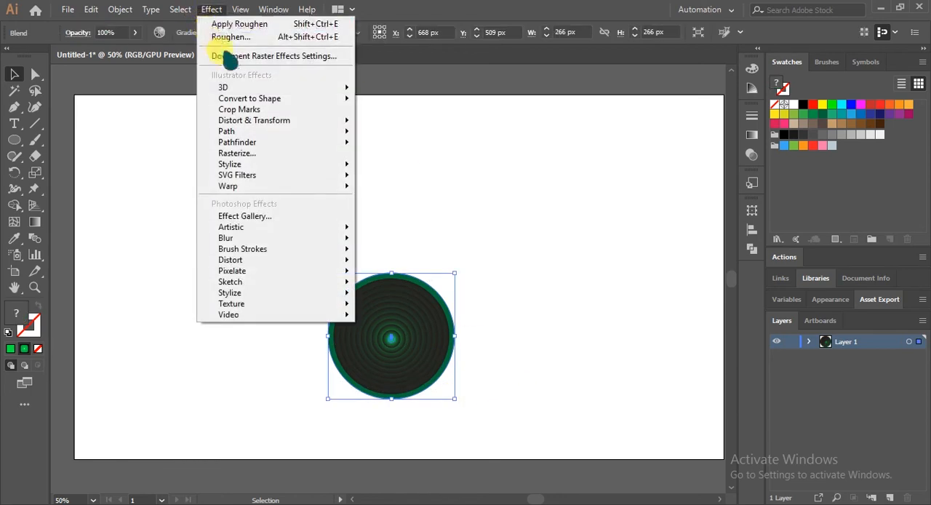
mouse_move(320, 119)
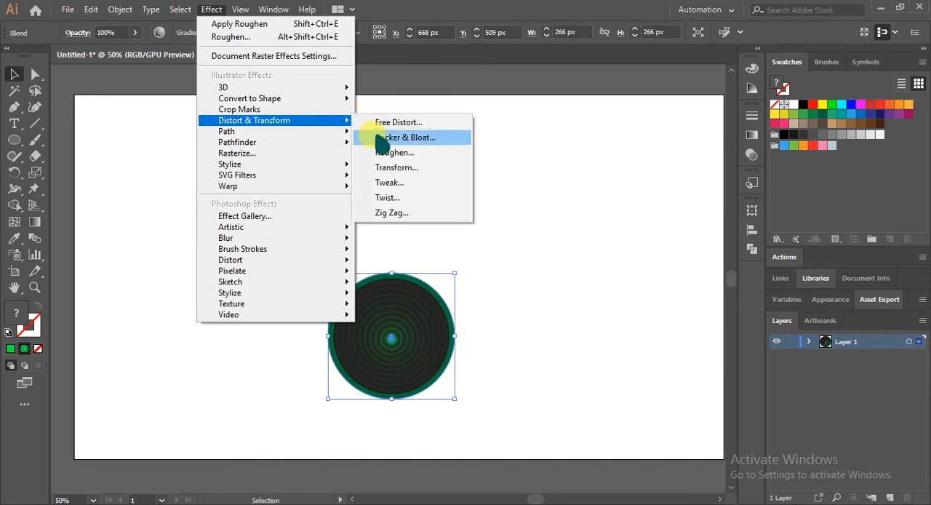
click(394, 153)
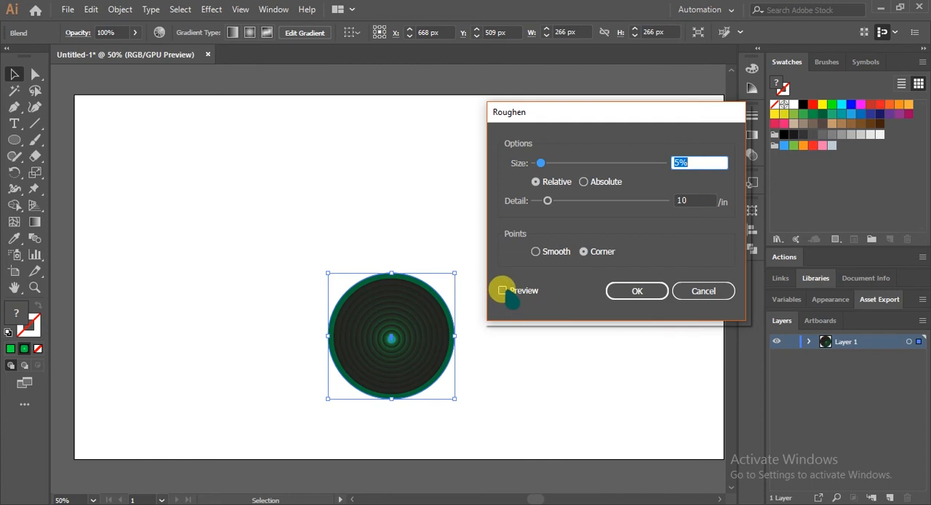
click(503, 290)
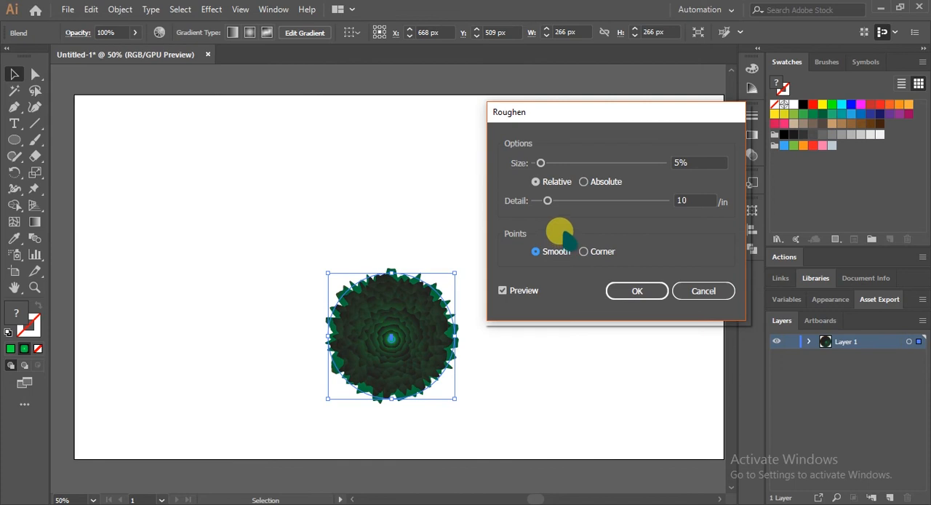
drag(539, 161, 559, 161)
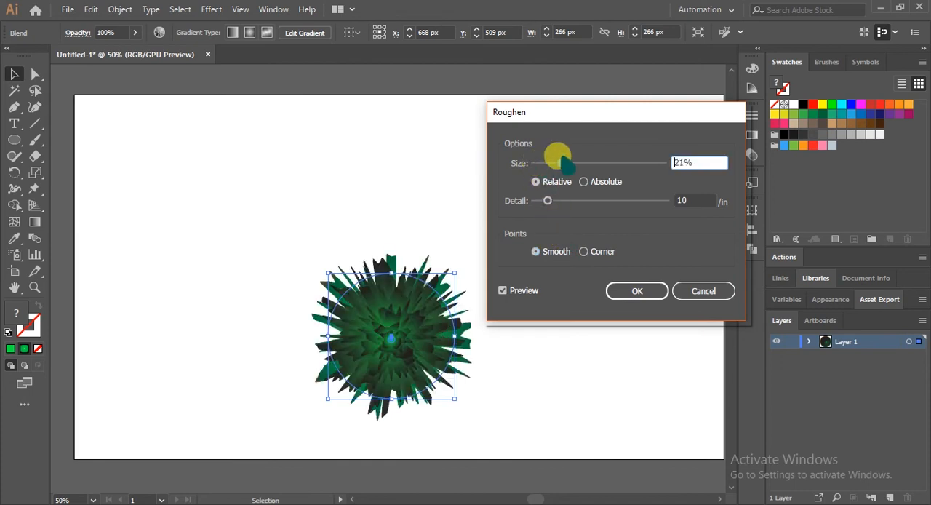
Switch the Roughen size to absolute and set it to 80 px with a detail of 60 per inch
click(587, 182)
drag(561, 163, 604, 162)
drag(547, 202, 621, 202)
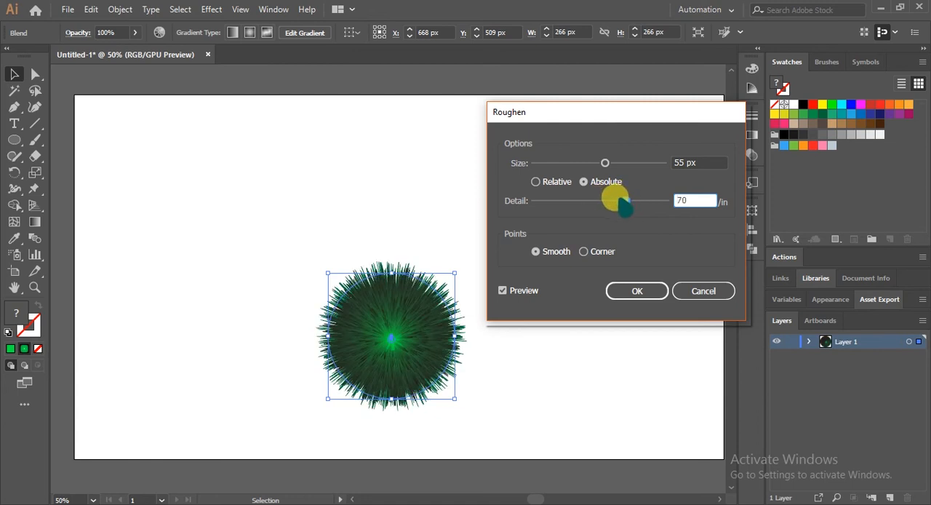
drag(613, 204, 611, 202)
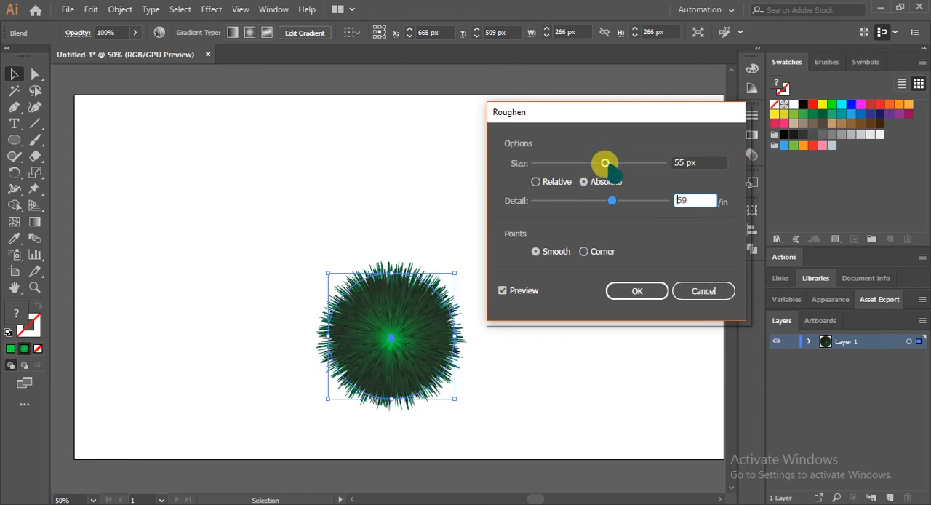
drag(601, 165, 664, 163)
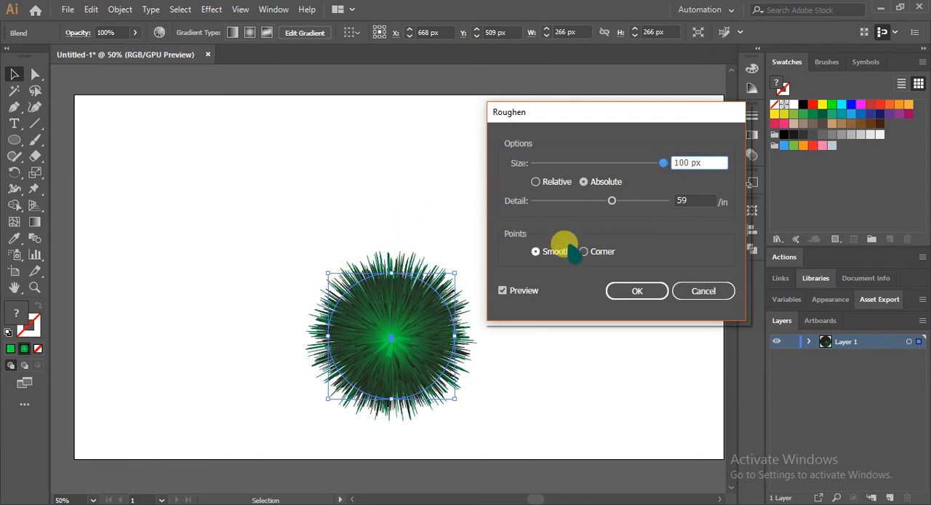
drag(664, 162, 637, 162)
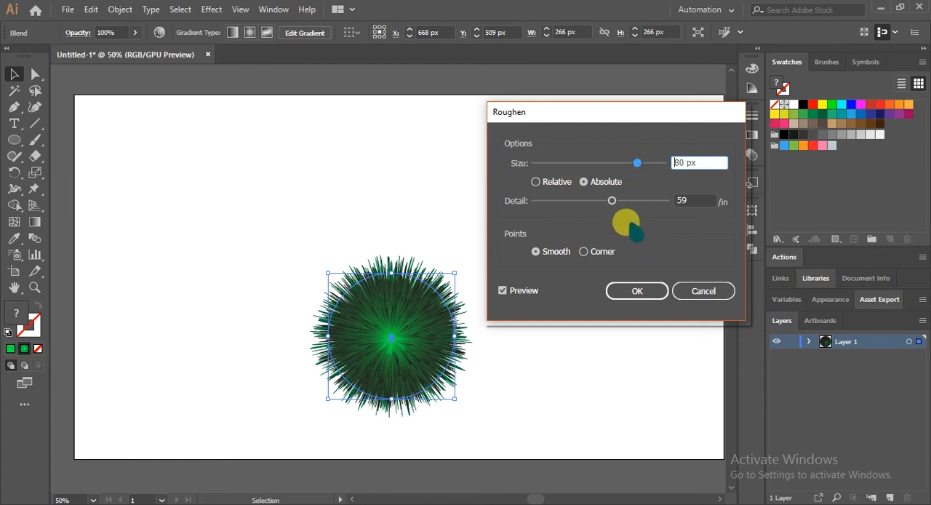
drag(610, 200, 613, 204)
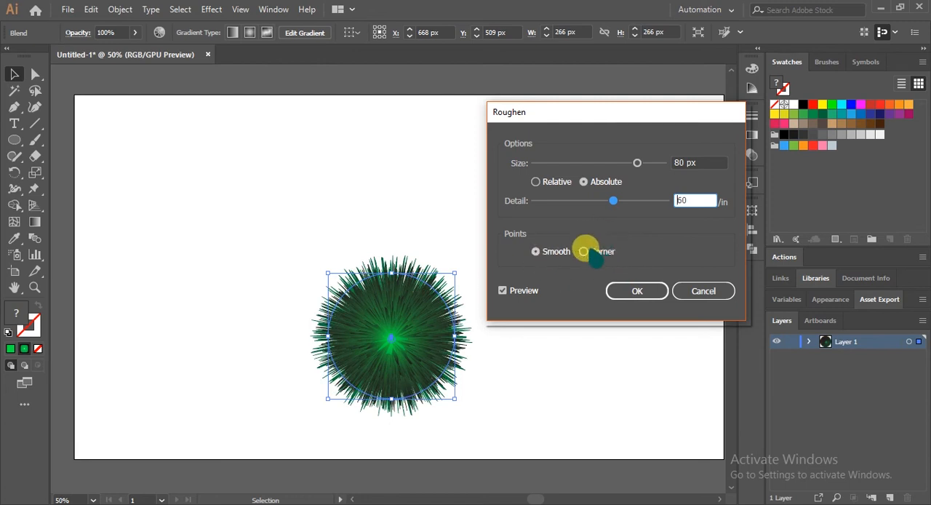
Compare corner points and relative sizing in the preview, and apply Roughen with smooth points and absolute size
click(585, 250)
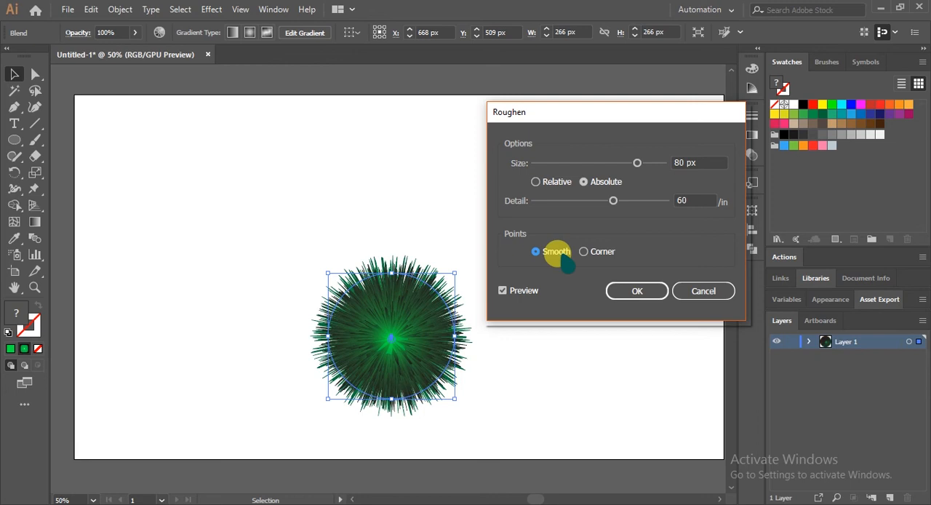
click(539, 182)
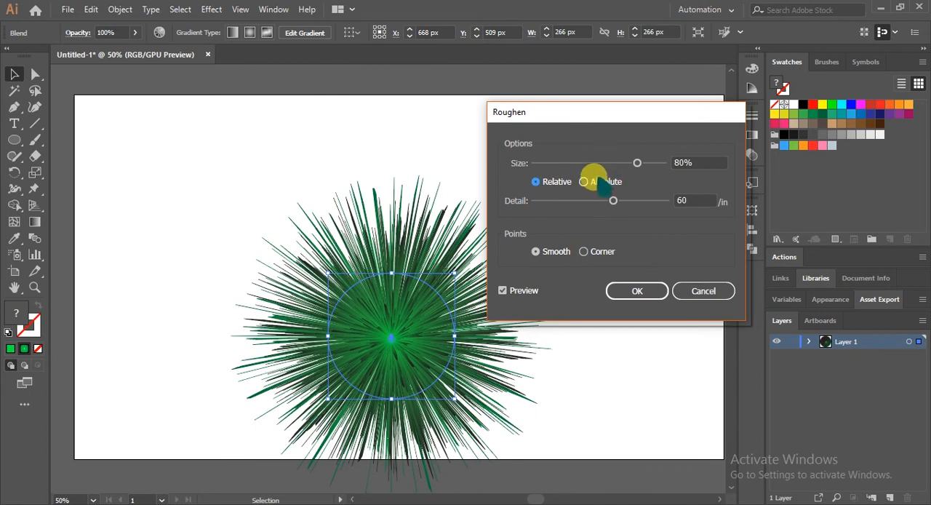
click(586, 182)
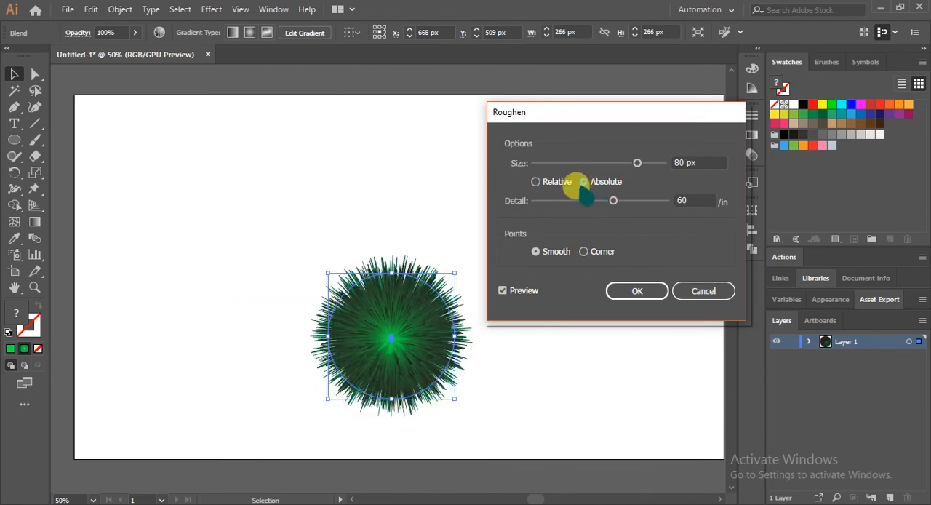
click(626, 290)
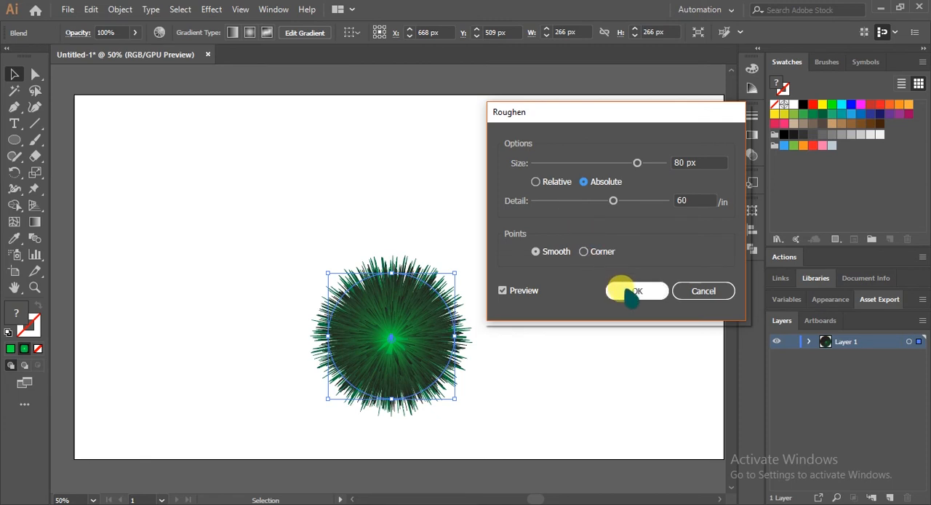
Move the roughened blend to about X 729, Y 460 px and deselect it
drag(405, 313, 452, 285)
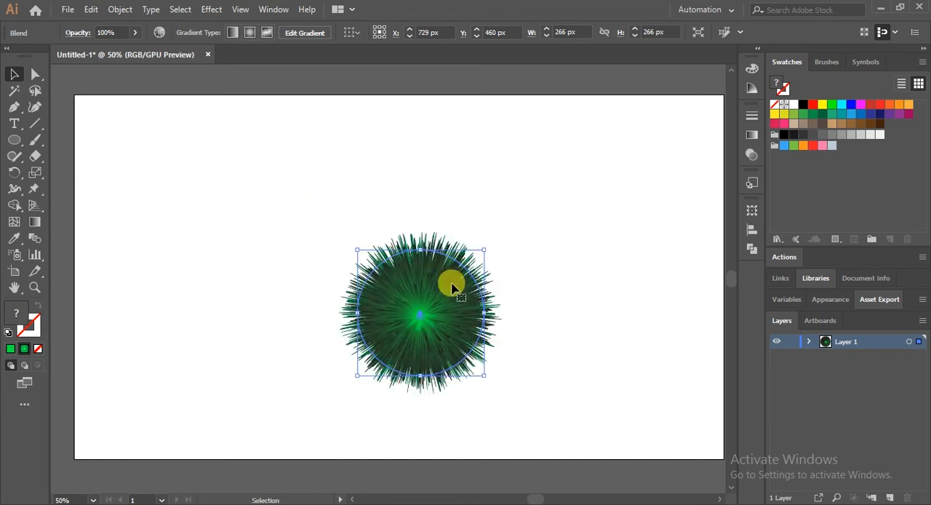
click(532, 267)
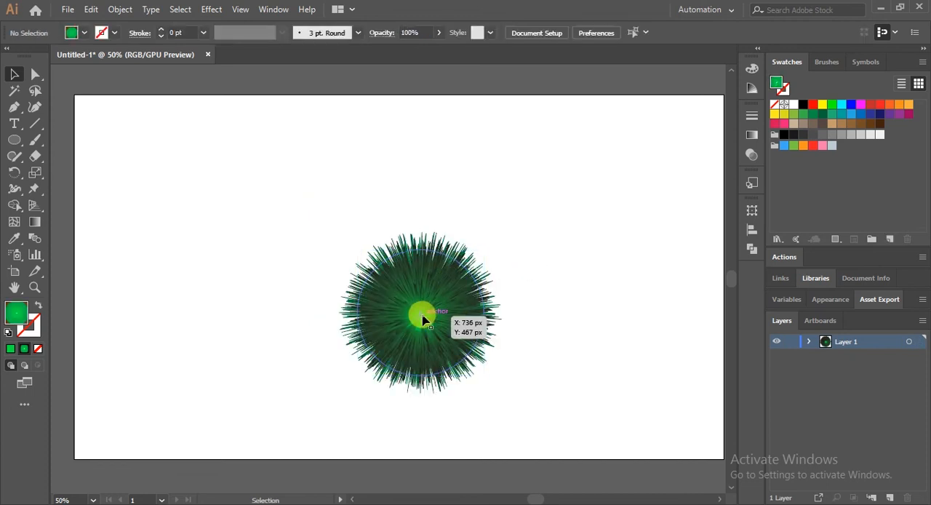
double_click(422, 319)
click(59, 74)
click(61, 73)
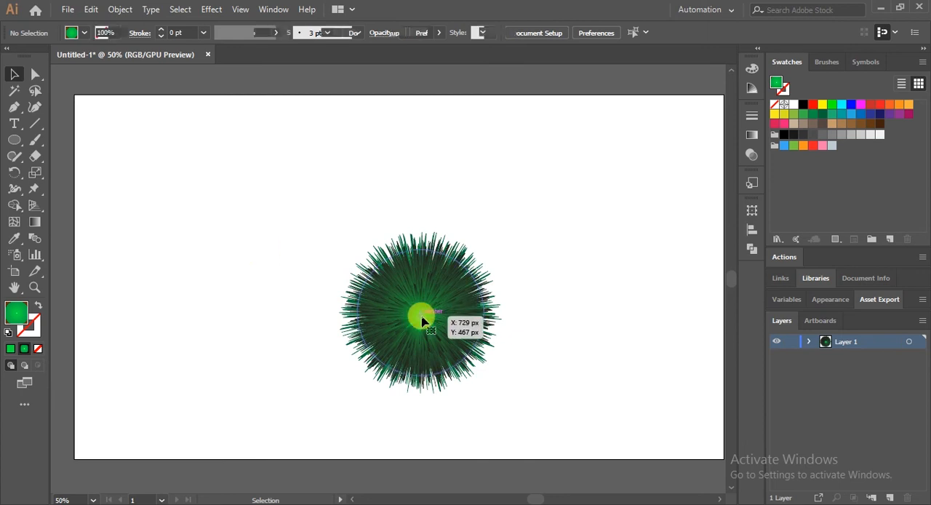
In isolation mode, move the tiny circle straight up near the artboard's upper edge to stretch the blend into a tall tree, and exit isolation
double_click(422, 320)
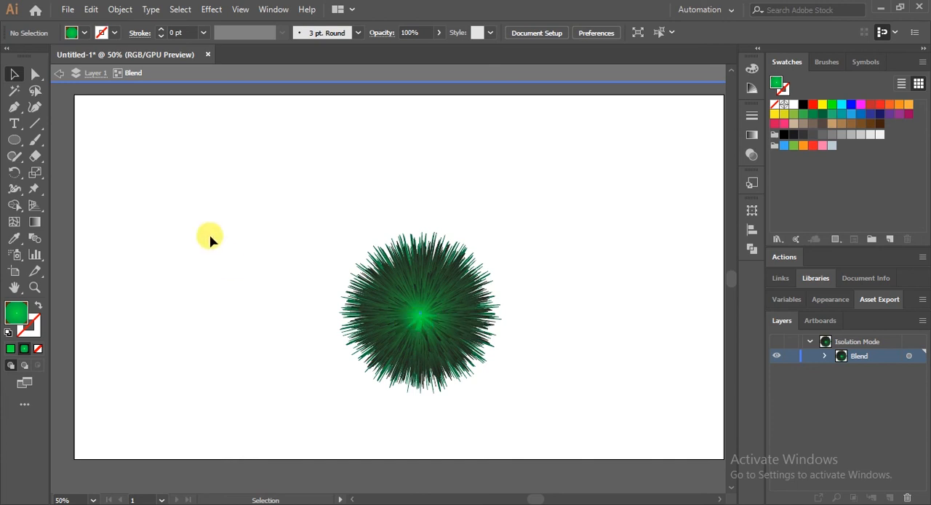
click(422, 322)
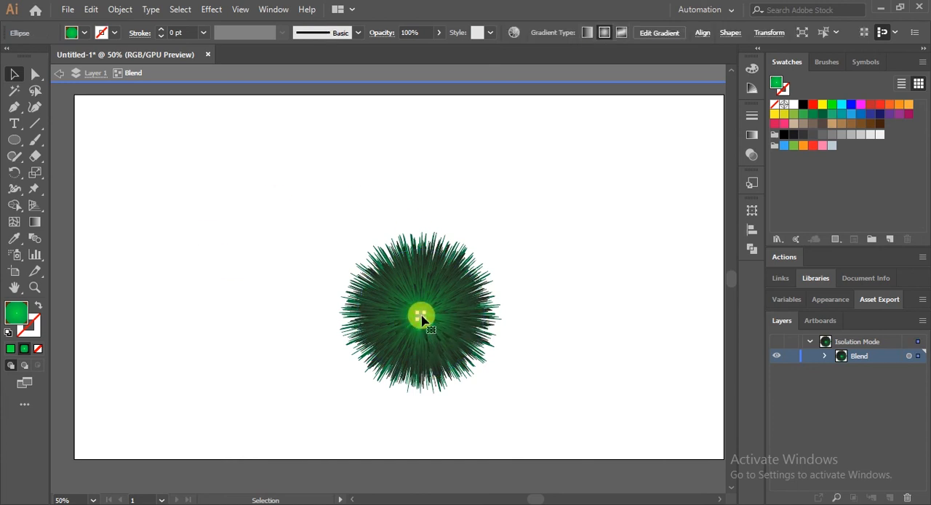
drag(422, 320, 420, 163)
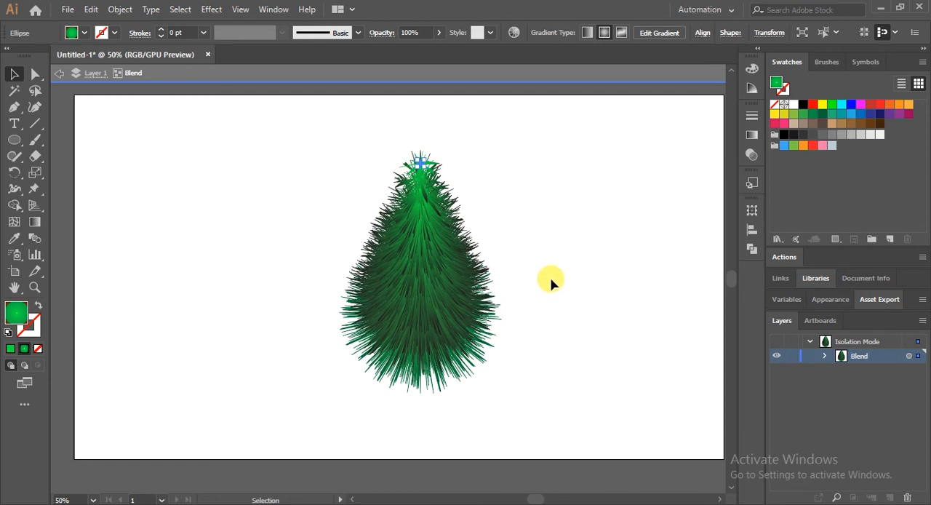
drag(422, 168, 422, 151)
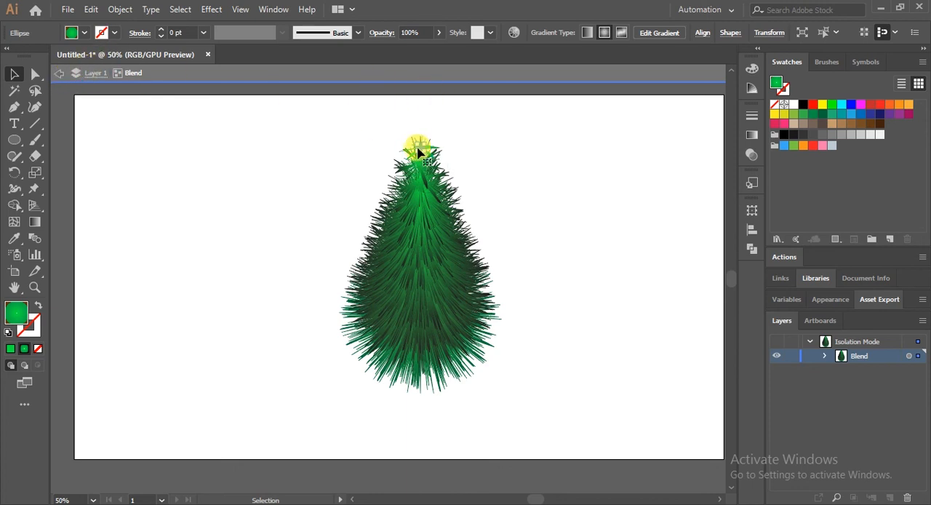
drag(420, 149, 423, 122)
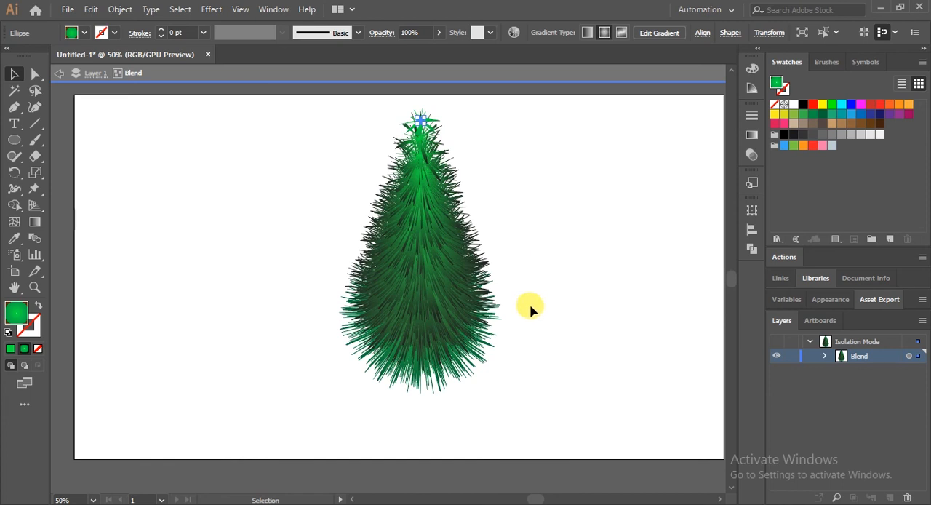
click(58, 73)
click(59, 72)
Move the whole tree to about X 675, Y 367 px and rotate it very slightly
click(439, 243)
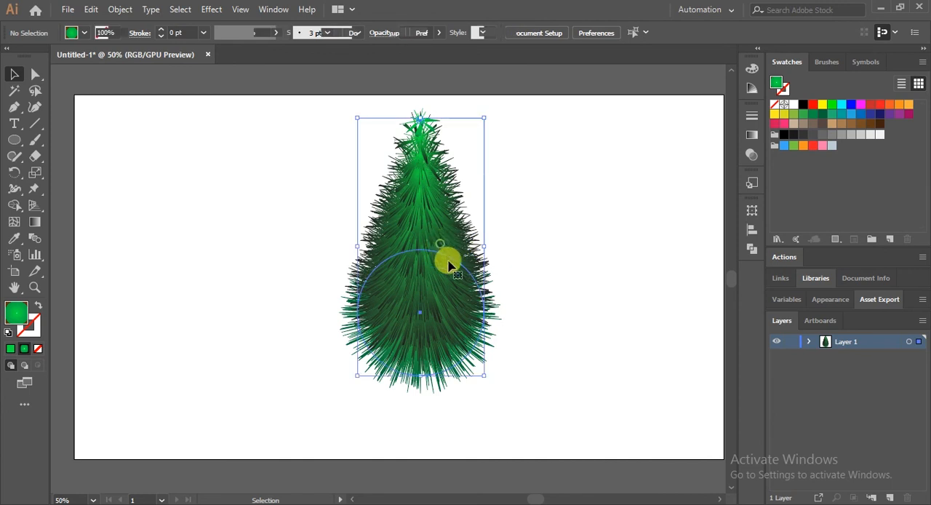
drag(425, 230, 365, 265)
drag(361, 263, 361, 263)
drag(366, 307, 404, 283)
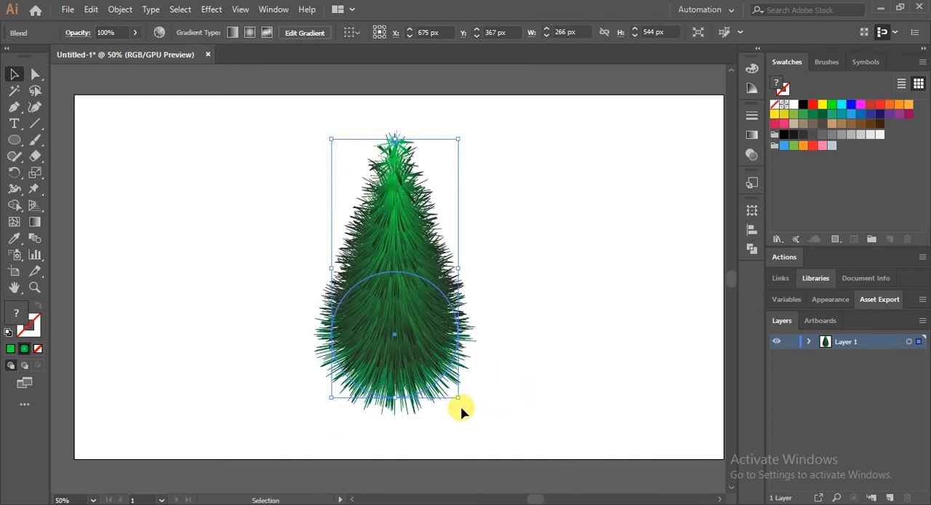
drag(459, 397, 467, 403)
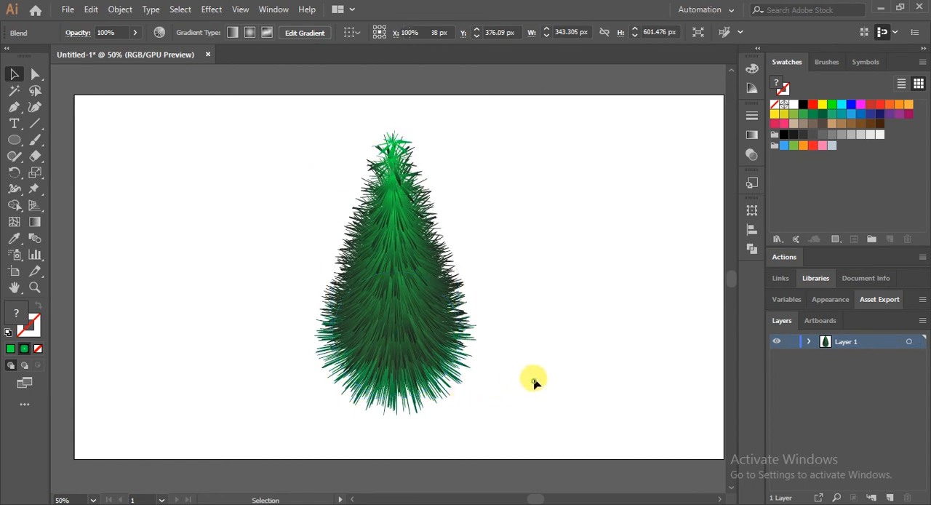
Move the tree up until its tip sits just below the artboard's upper edge, and deselect it
click(534, 380)
scroll(534, 276, down, 2)
scroll(534, 277, up, 1)
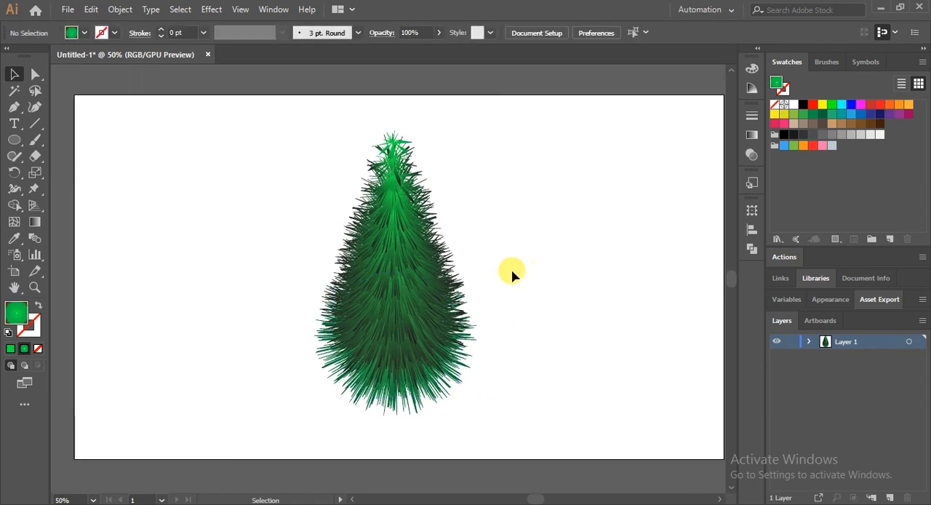
drag(415, 269, 413, 270)
drag(390, 320, 390, 289)
click(524, 299)
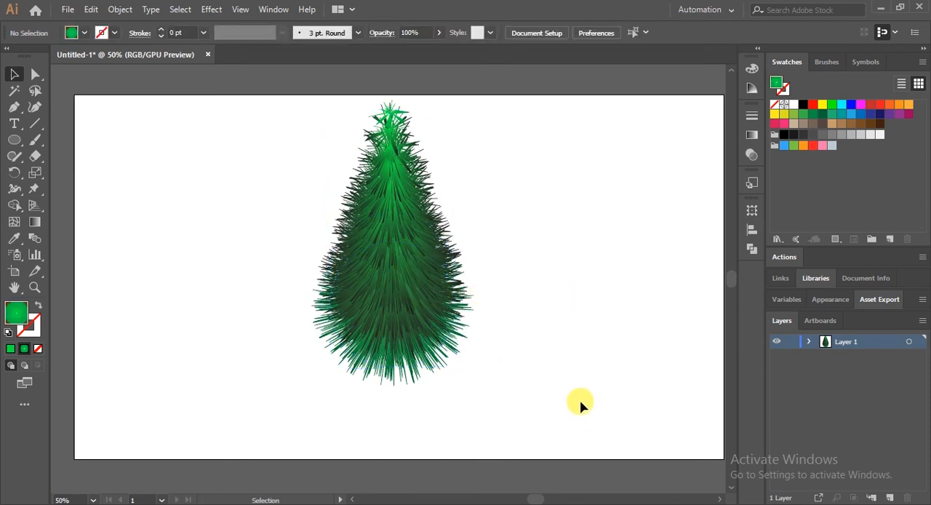
Draw a tall, narrow rectangle beside the tree with the Rectangle tool and fully round its corners to a 25 px radius
click(808, 342)
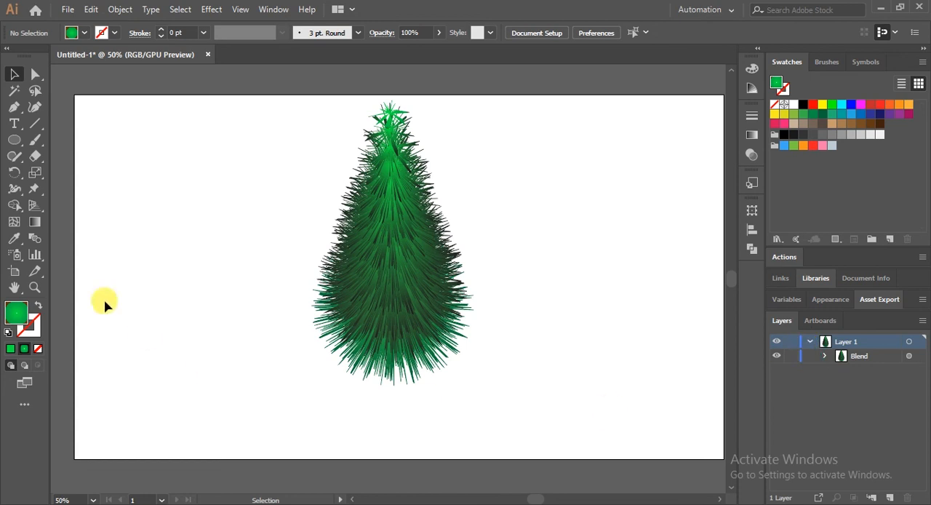
click(15, 138)
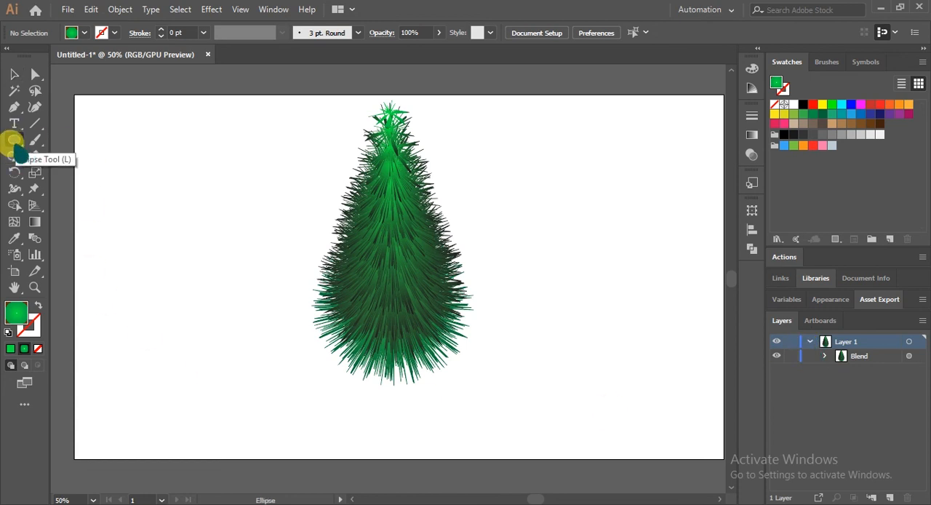
click(15, 139)
drag(14, 139, 102, 140)
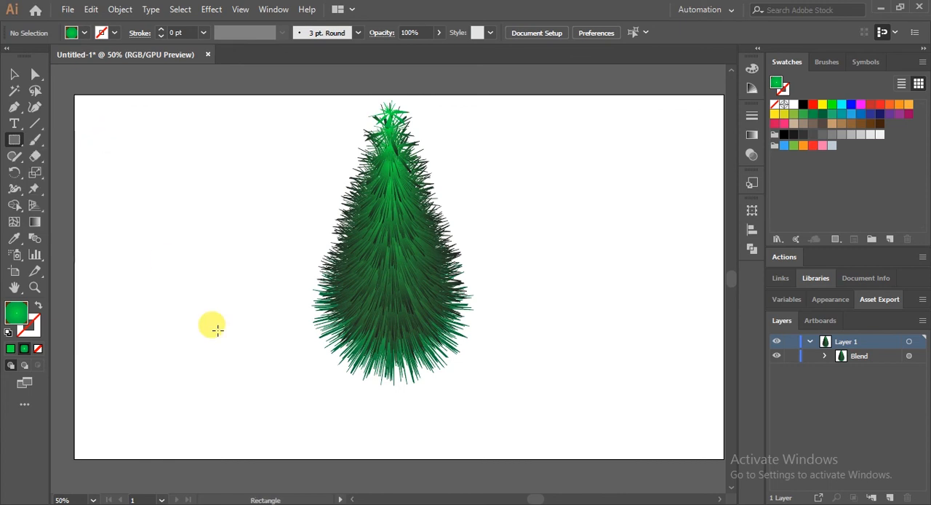
drag(108, 228, 132, 355)
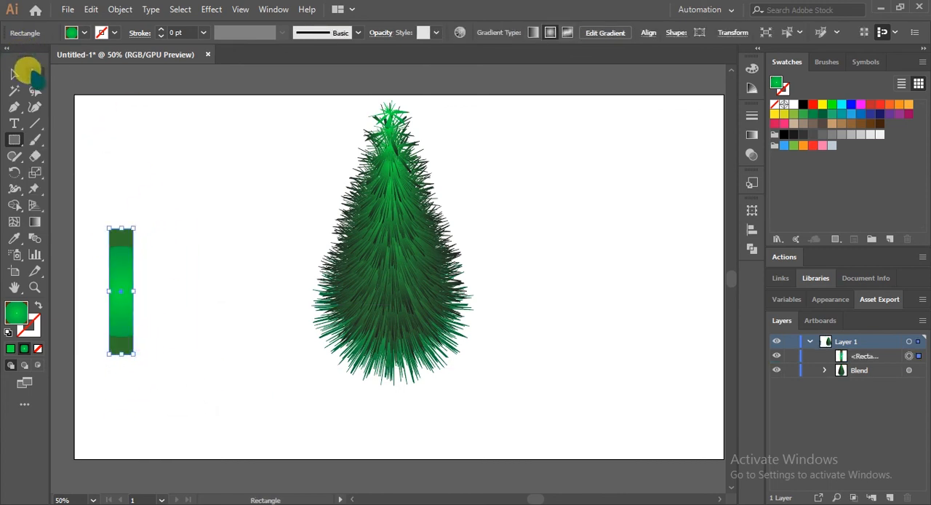
click(35, 73)
drag(121, 238, 125, 283)
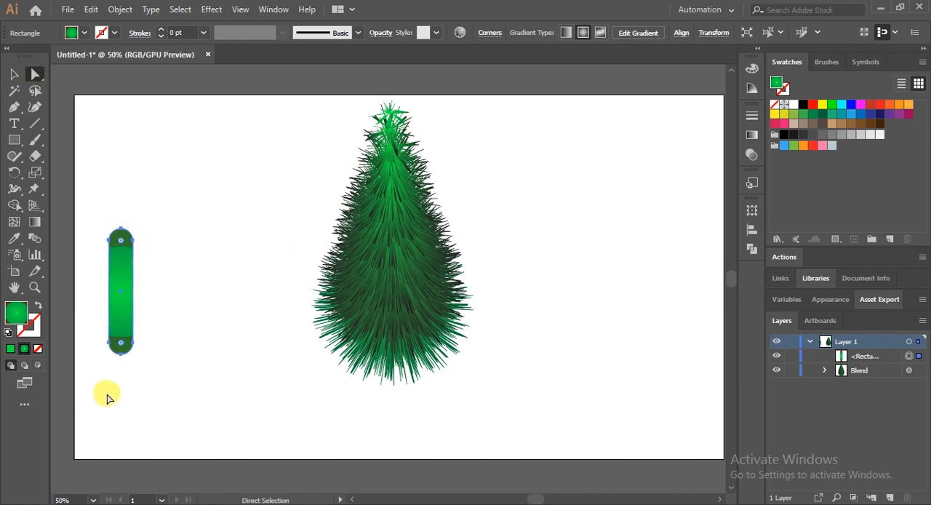
Change the rounded rectangle's fill from a gradient to solid dark brown 3F2201 and deselect it
double_click(16, 311)
drag(250, 374, 254, 391)
drag(217, 338, 223, 355)
click(400, 231)
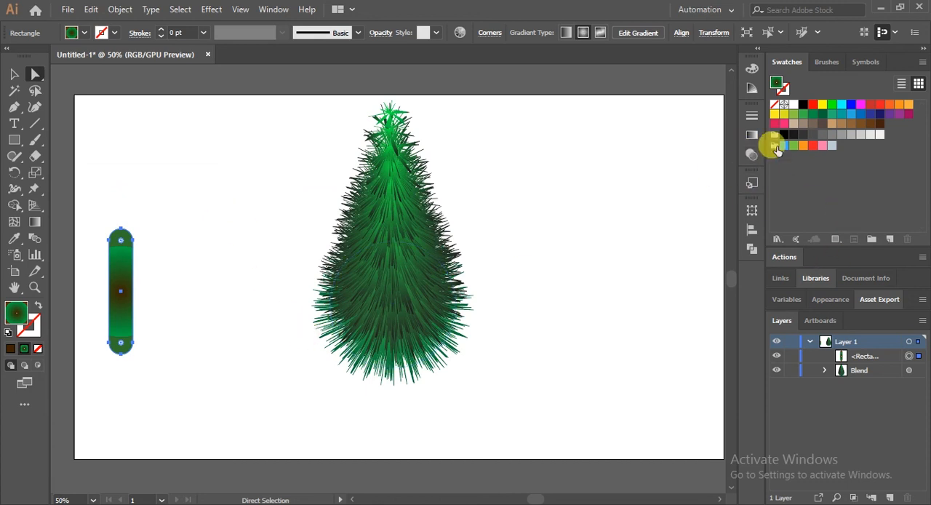
click(10, 348)
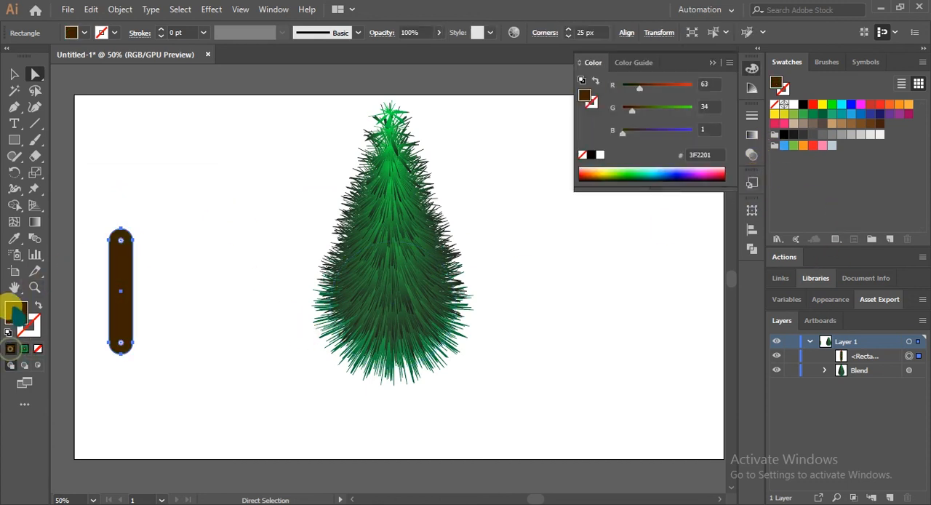
click(188, 272)
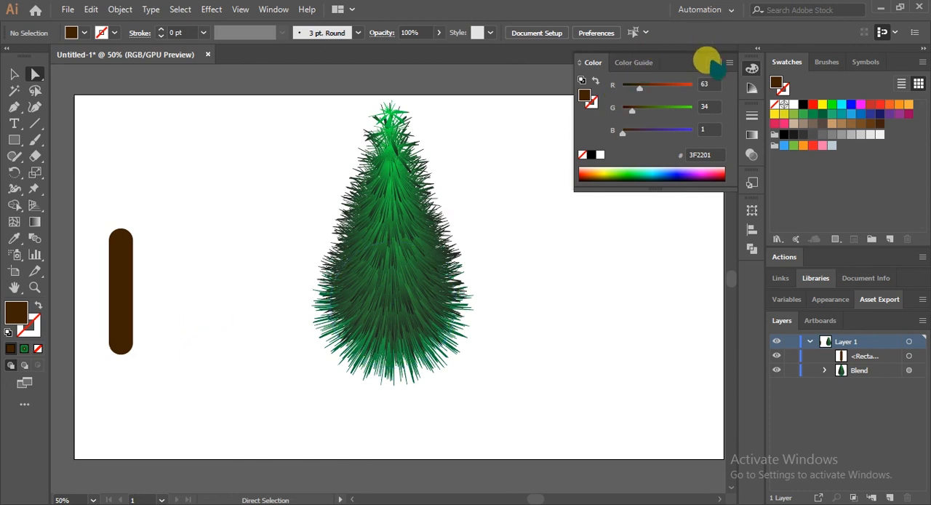
Move the brown shape to the tree's bottom centre as a trunk, send it to the back behind the blend, and deselect it
drag(117, 319, 388, 394)
right_click(488, 348)
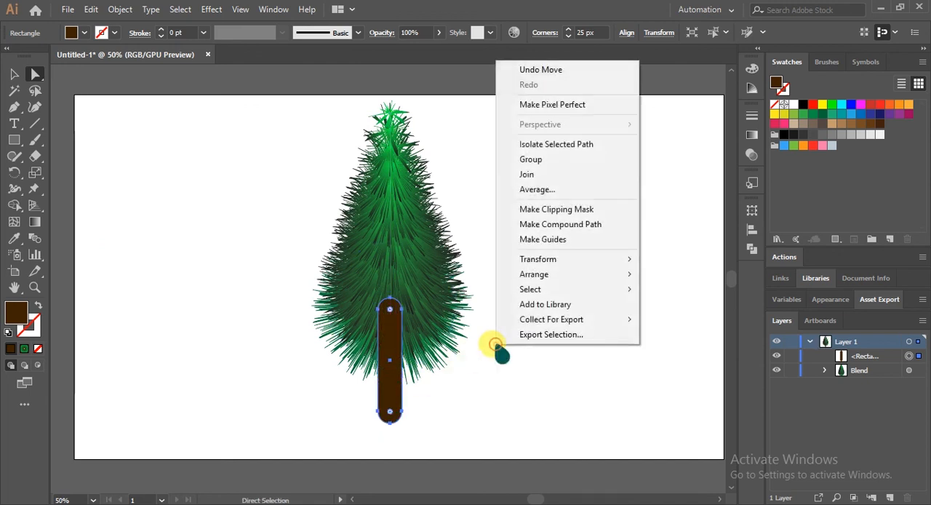
click(384, 335)
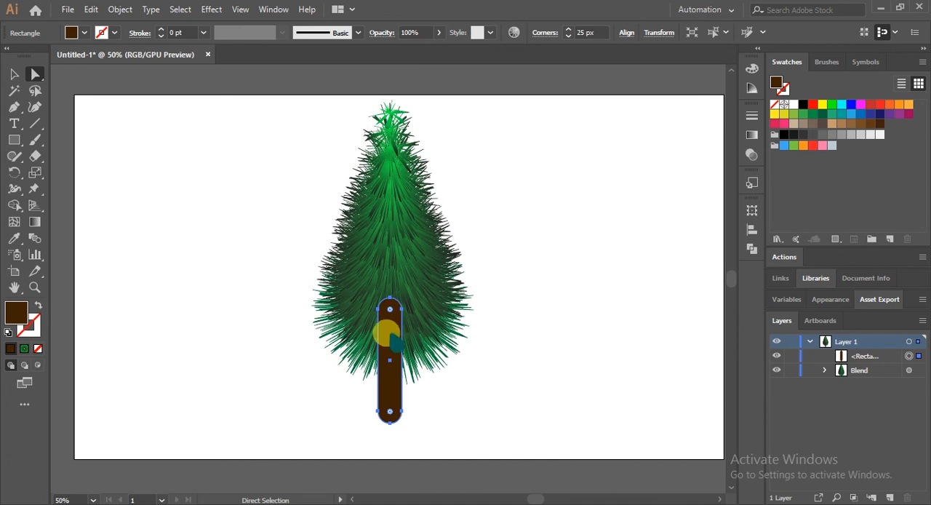
right_click(390, 336)
mouse_move(436, 263)
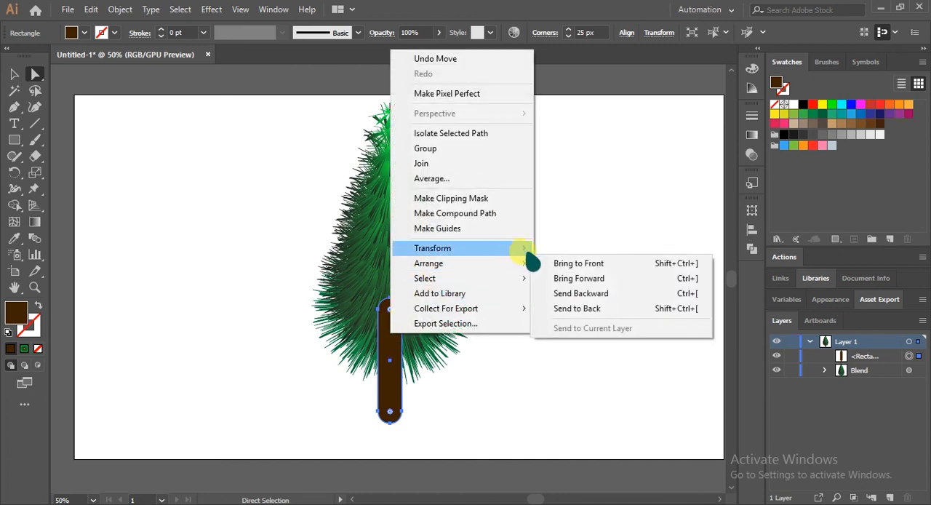
click(586, 309)
click(538, 295)
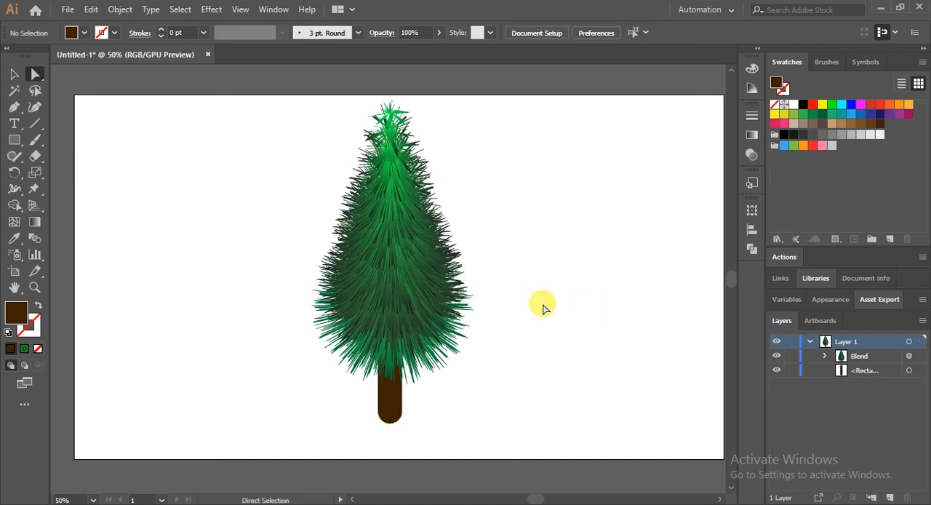
Move the trunk slightly up so that only a short stub shows below the foliage, and deselect it
click(383, 402)
drag(386, 408, 391, 403)
click(536, 386)
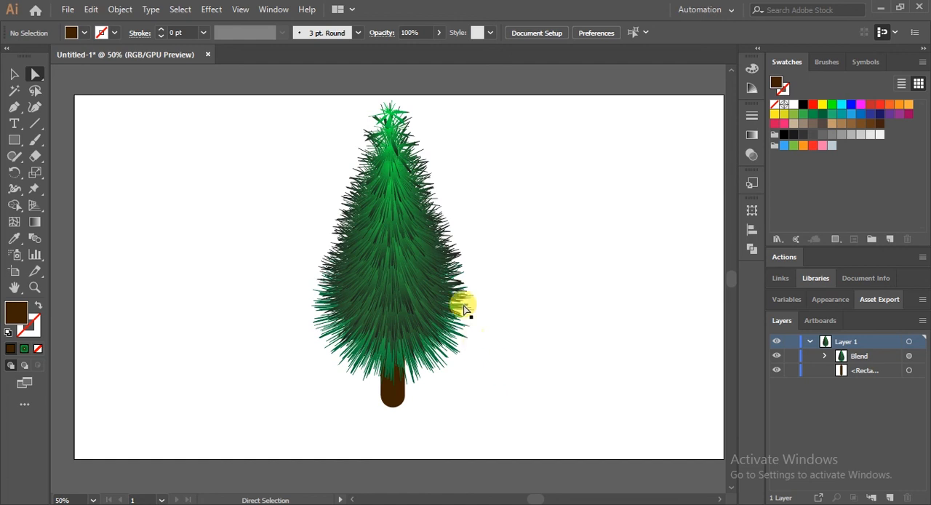
Examine the needle details of the tree's foliage up close
key(ctrl+plus)
key(ctrl+plus)
key(ctrl+plus)
key(ctrl+plus)
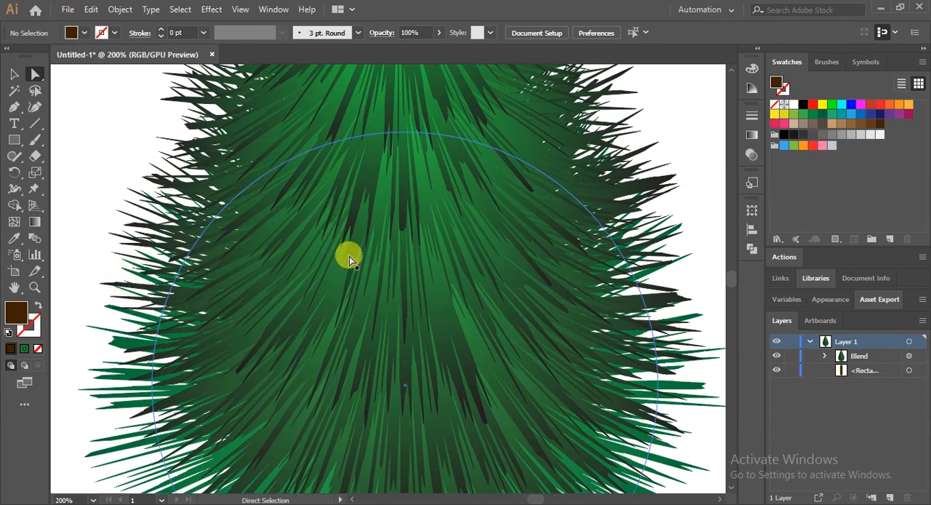
scroll(431, 299, up, 3)
scroll(438, 286, up, 8)
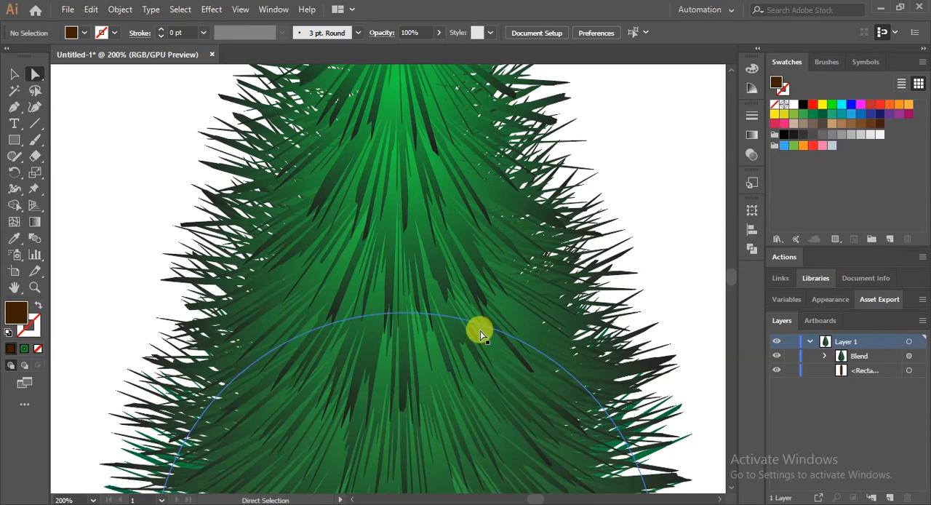
key(ctrl)
key(ctrl+minus)
key(ctrl+minus)
key(ctrl+minus)
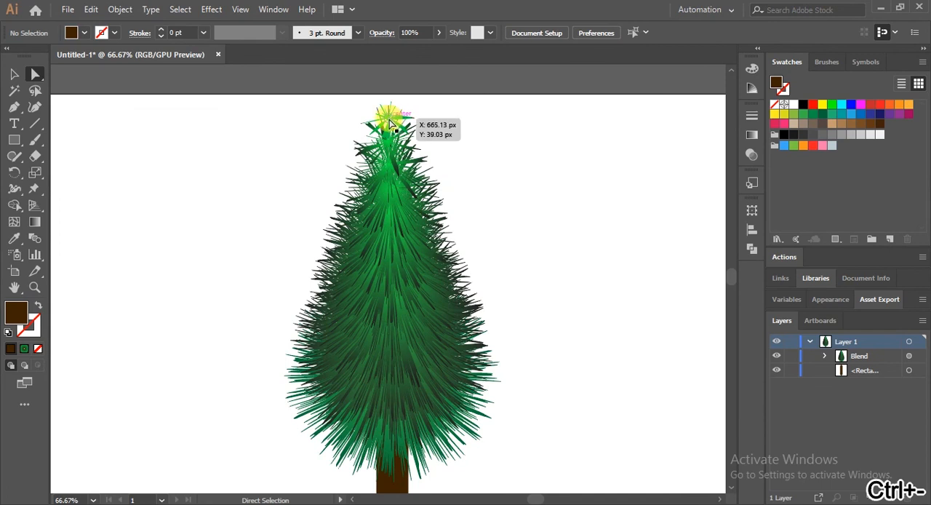
Move the tiny circle at the tree's tip slightly straight down to shorten the tree, and deselect it
click(390, 124)
drag(391, 124, 390, 145)
click(528, 198)
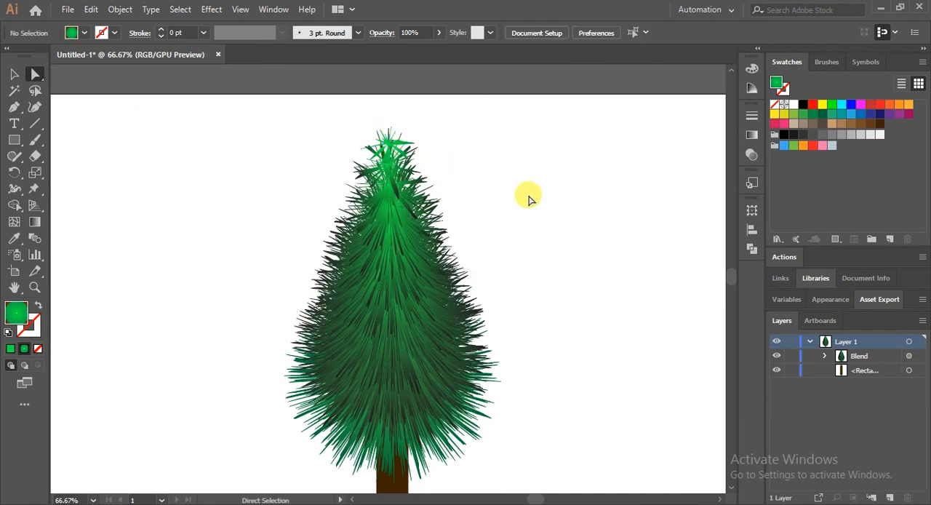
scroll(530, 200, down, 1)
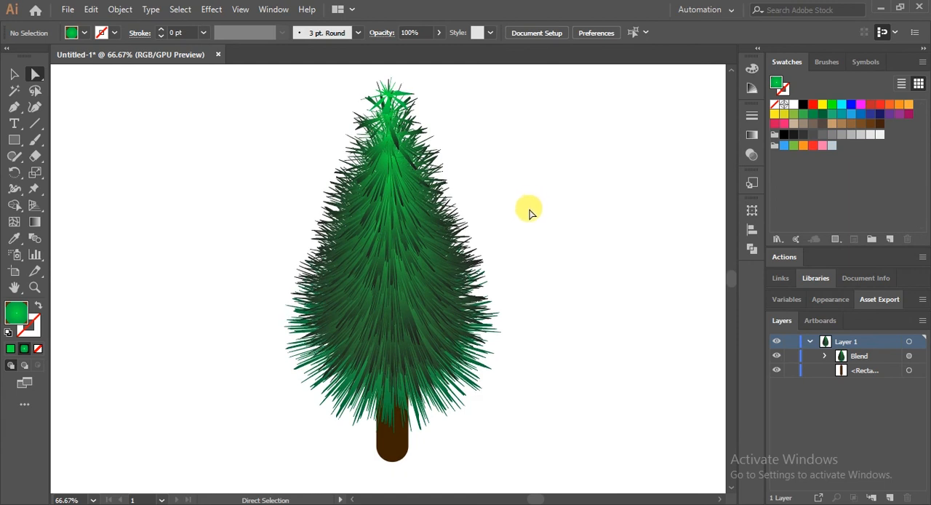
scroll(531, 210, down, 1)
click(391, 418)
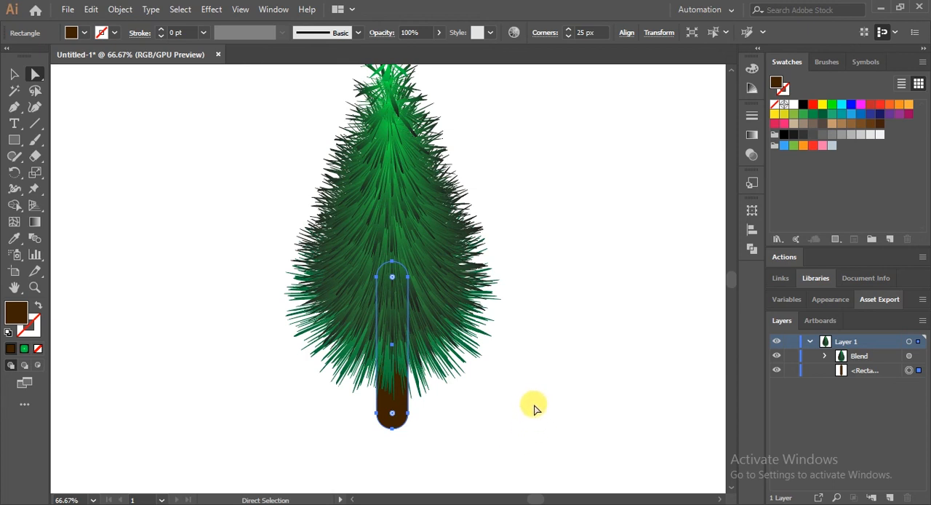
click(625, 281)
scroll(541, 377, up, 2)
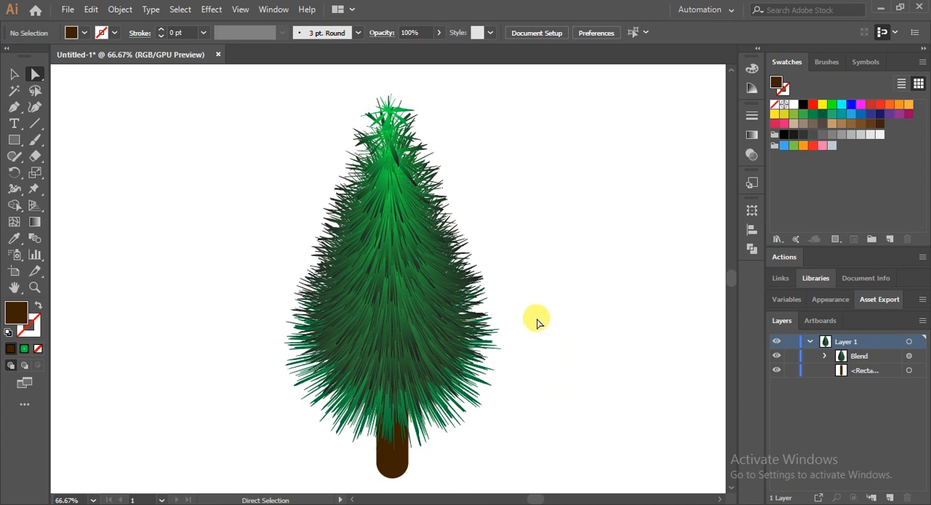
Open the list of available effects
click(212, 9)
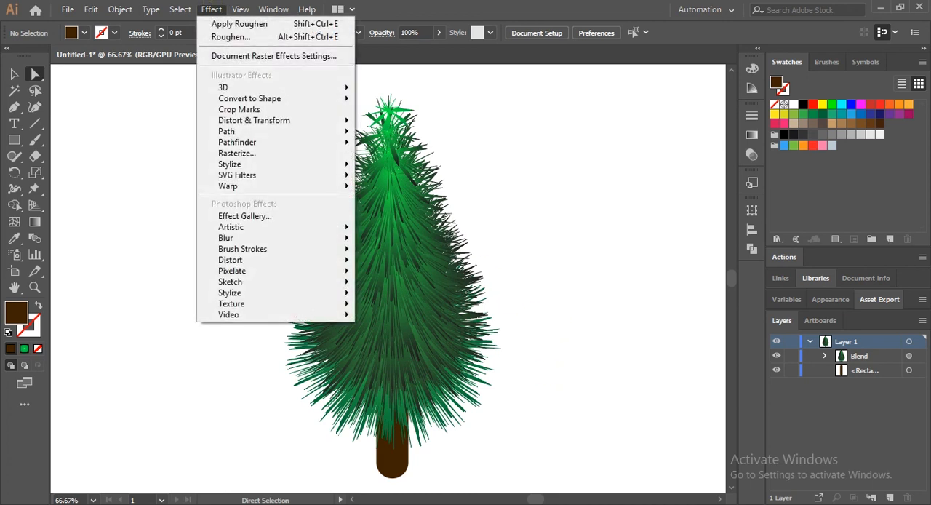